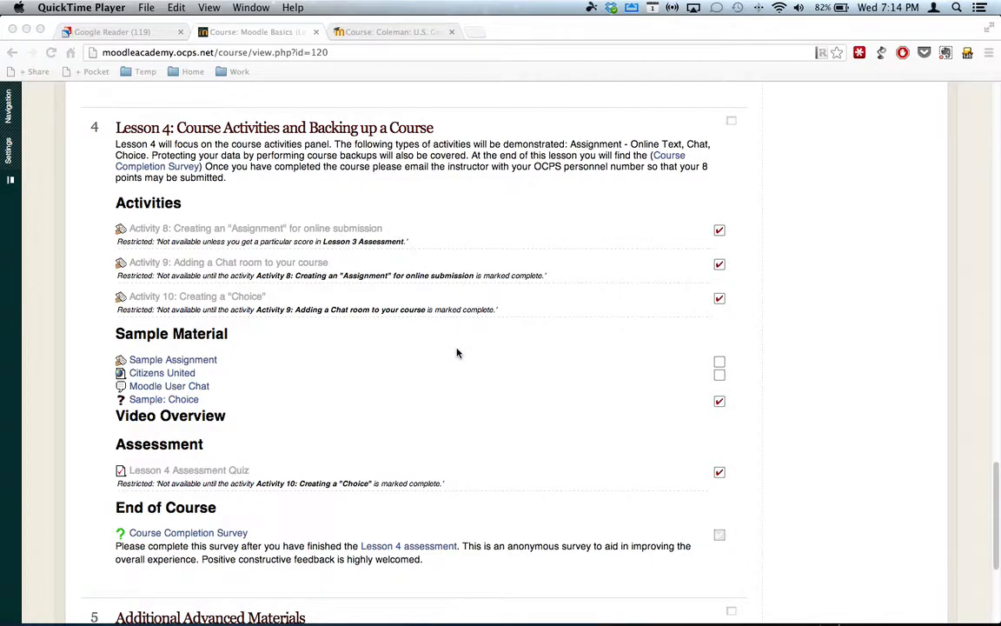
- Turn on editing for the Moodle Basics (Level 1) course page
scroll(458, 353, "up", 20)
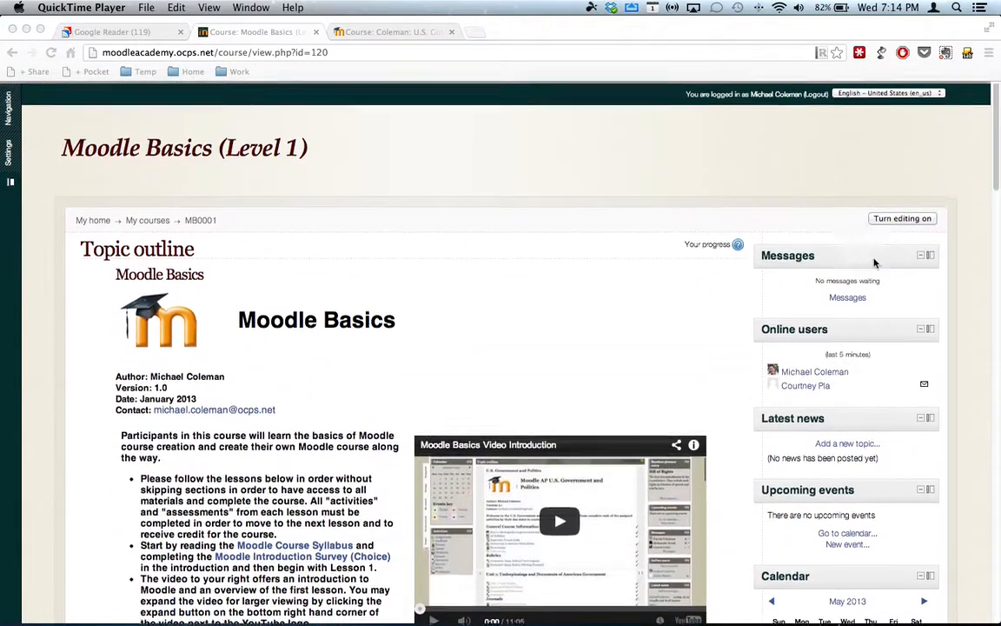
left_click(900, 218)
left_click(900, 218)
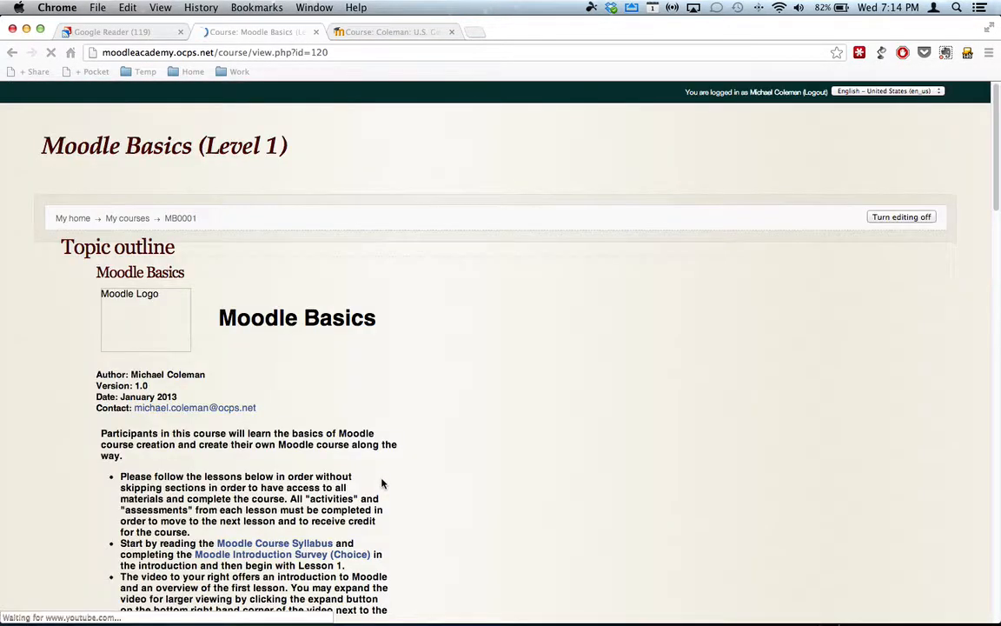
- Add a new Online text assignment activity to the Lesson 4 section of the course
scroll(381, 484, "down", 5)
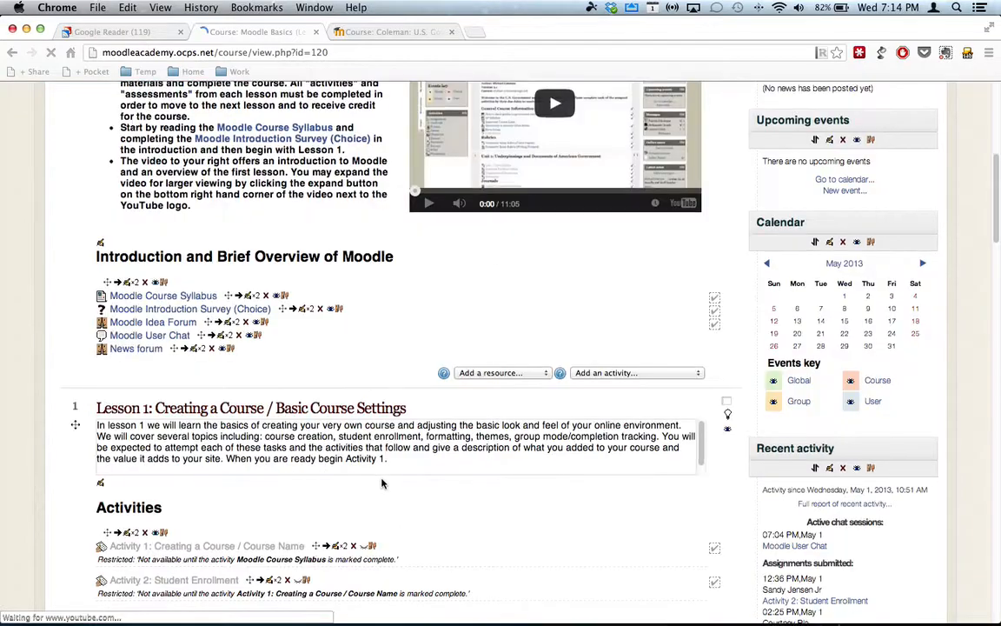
scroll(381, 484, "down", 10)
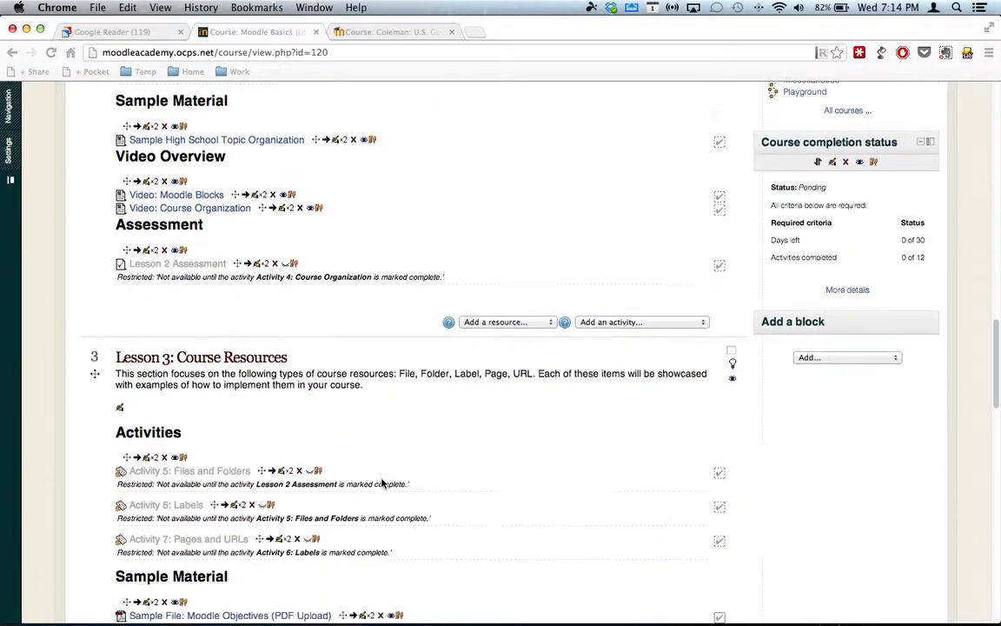
scroll(381, 484, "down", 15)
scroll(381, 484, "down", 5)
scroll(380, 481, "up", 3)
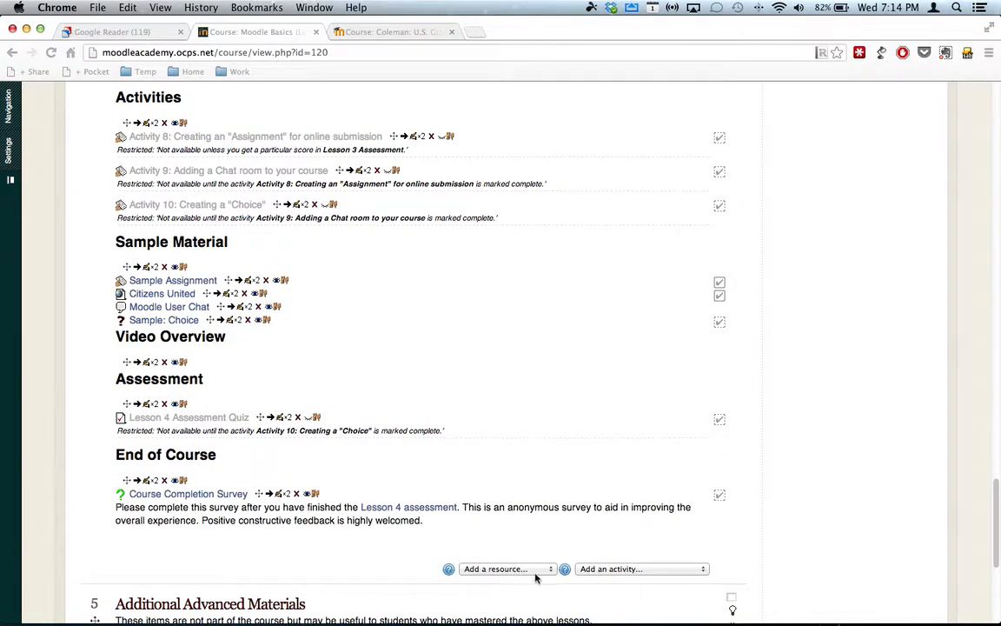
left_click(635, 569)
scroll(636, 569, "down", 5)
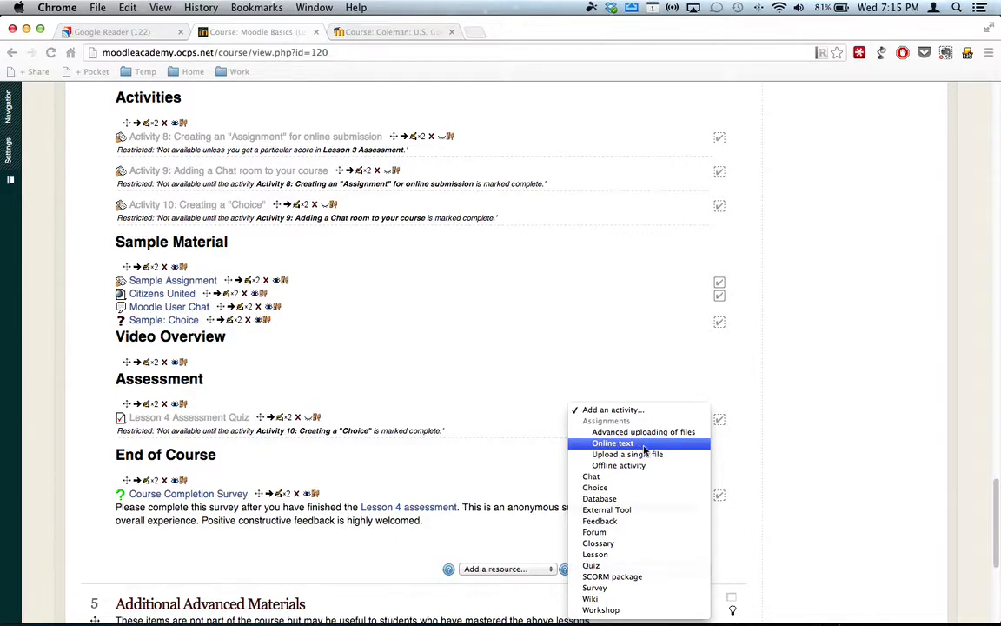
left_click(624, 444)
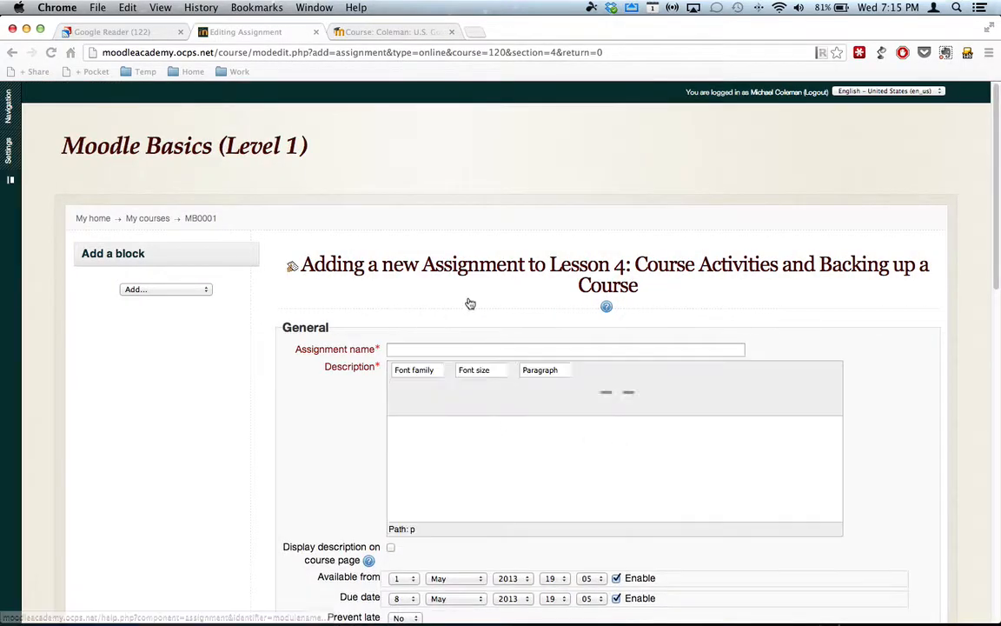
- Name the assignment "Democracy or Republic"
left_click(445, 348)
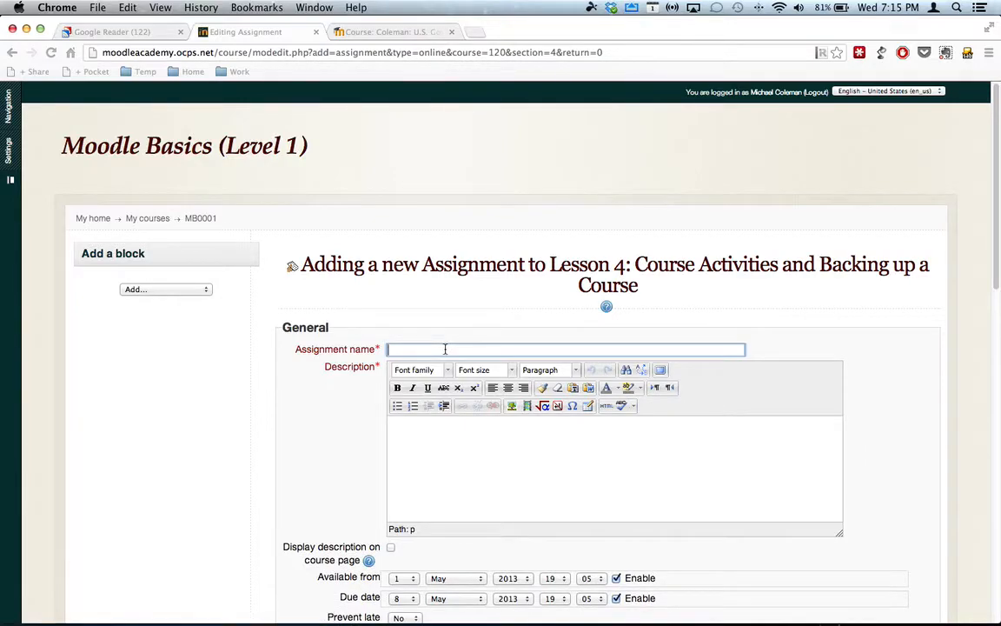
type("Democracy or Republic")
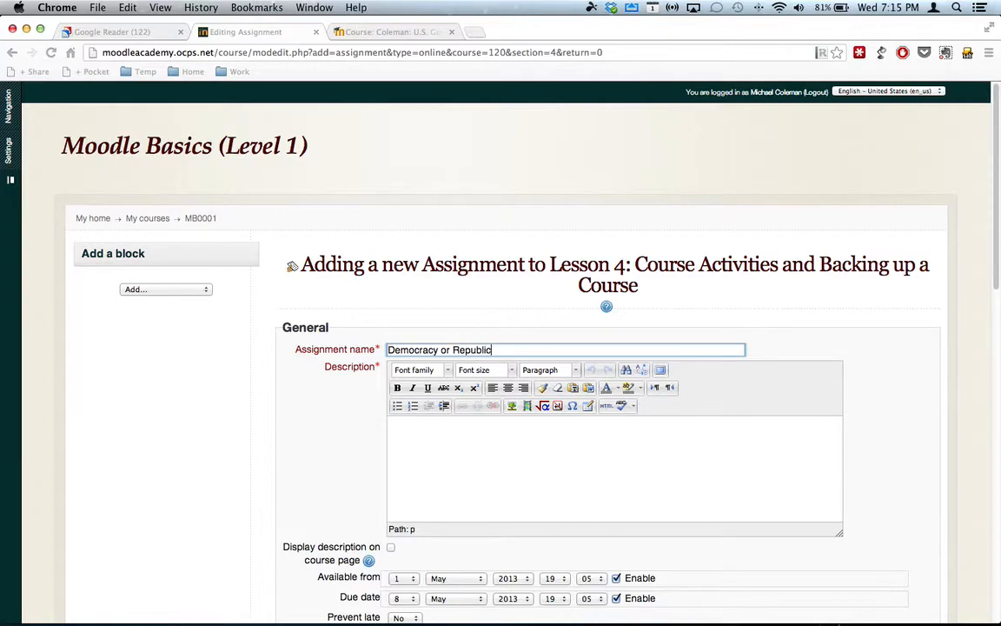
- Paste the copied three-question instructions and the article "America: Republic or Democracy?" into the assignment description
left_click(468, 443)
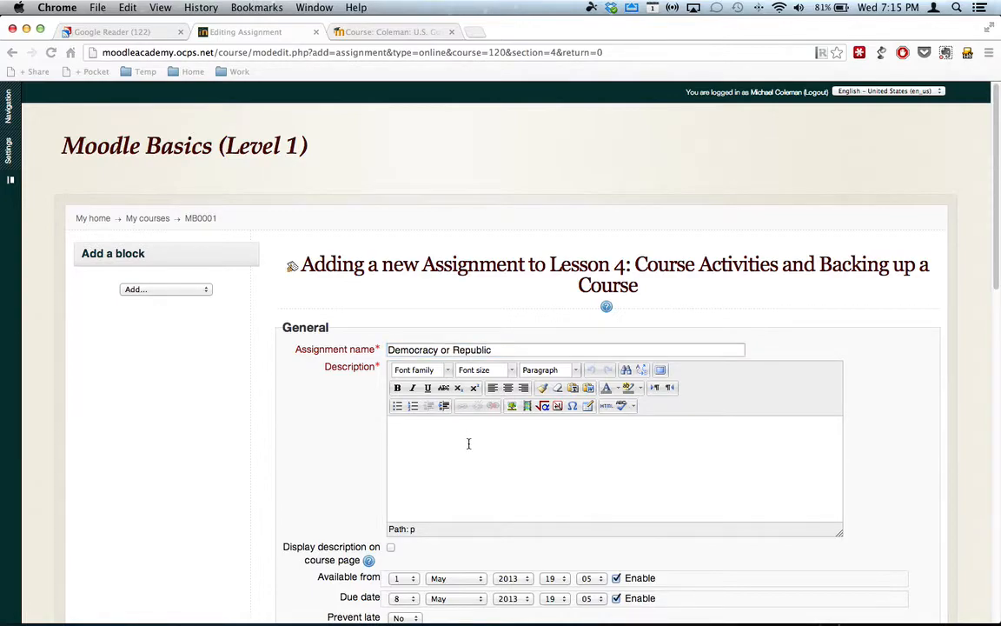
scroll(468, 443, "down", 5)
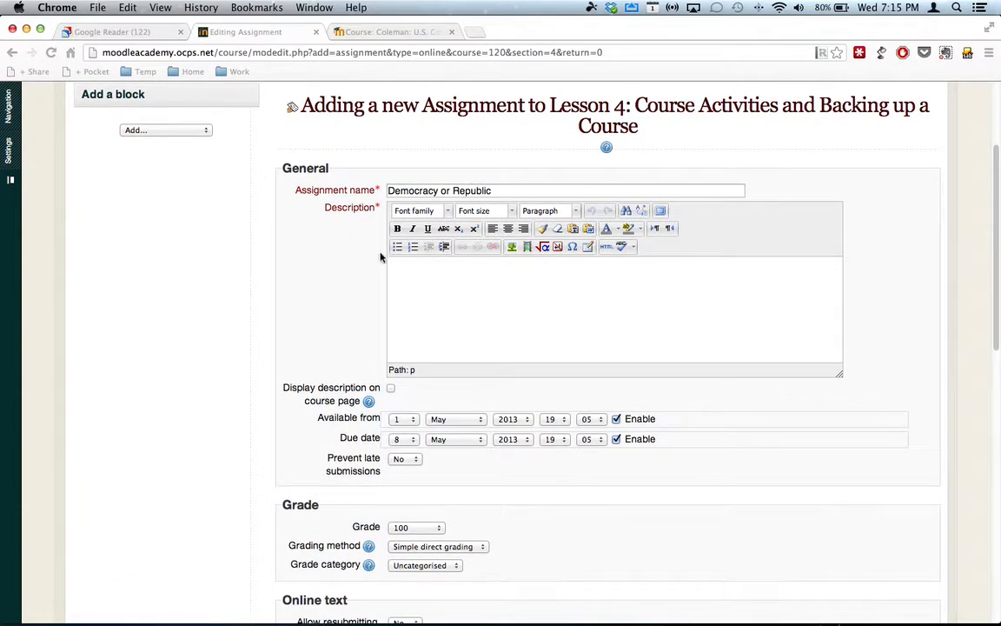
scroll(345, 256, "down", 1)
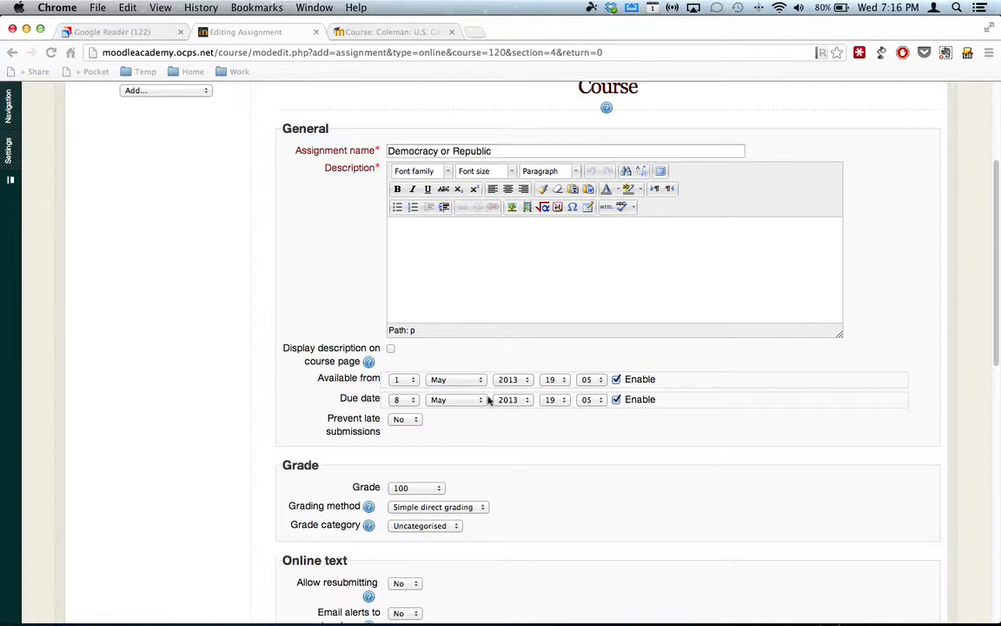
scroll(452, 250, "up", 3)
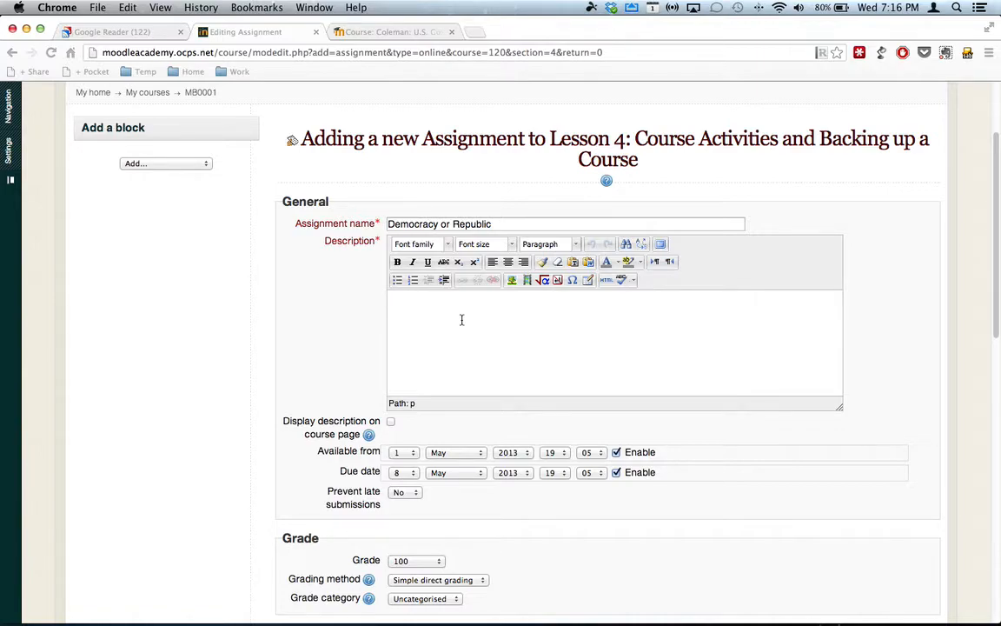
key("super+v")
- Review the whole pasted description in the editor's fullscreen mode and return to the assignment form
scroll(511, 347, "up", 5)
scroll(511, 347, "up", 10)
scroll(511, 346, "up", 10)
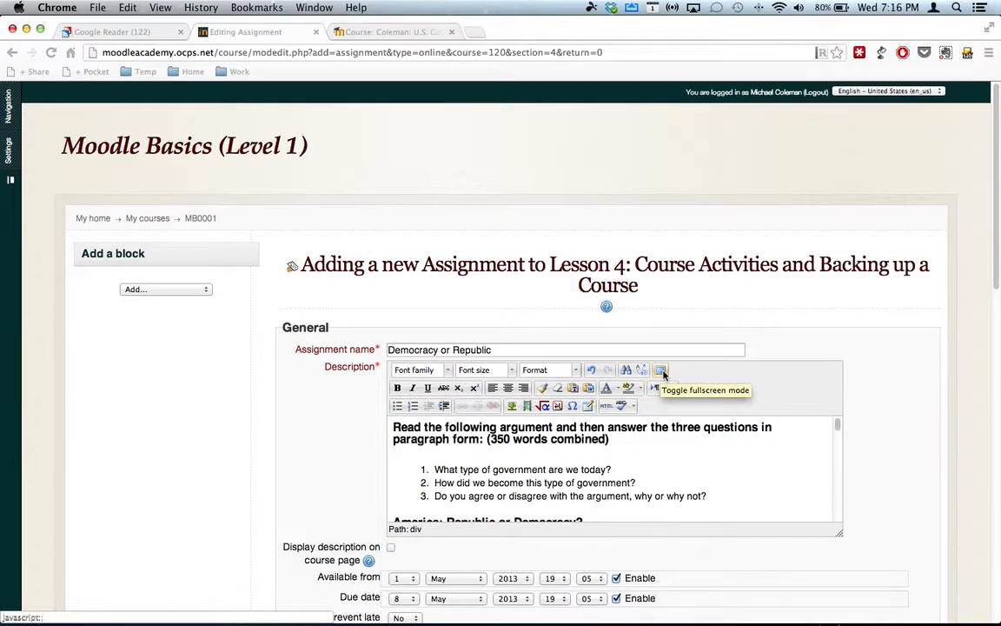
left_click(660, 371)
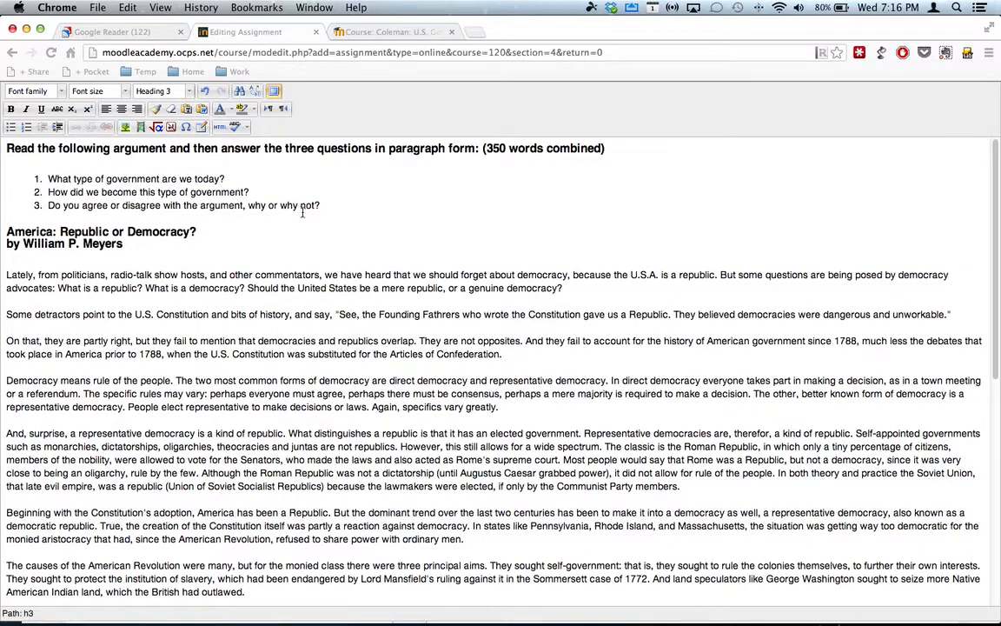
mouse_move(229, 97)
left_mouse_down()
mouse_move(442, 53)
mouse_move(399, 46)
left_mouse_up()
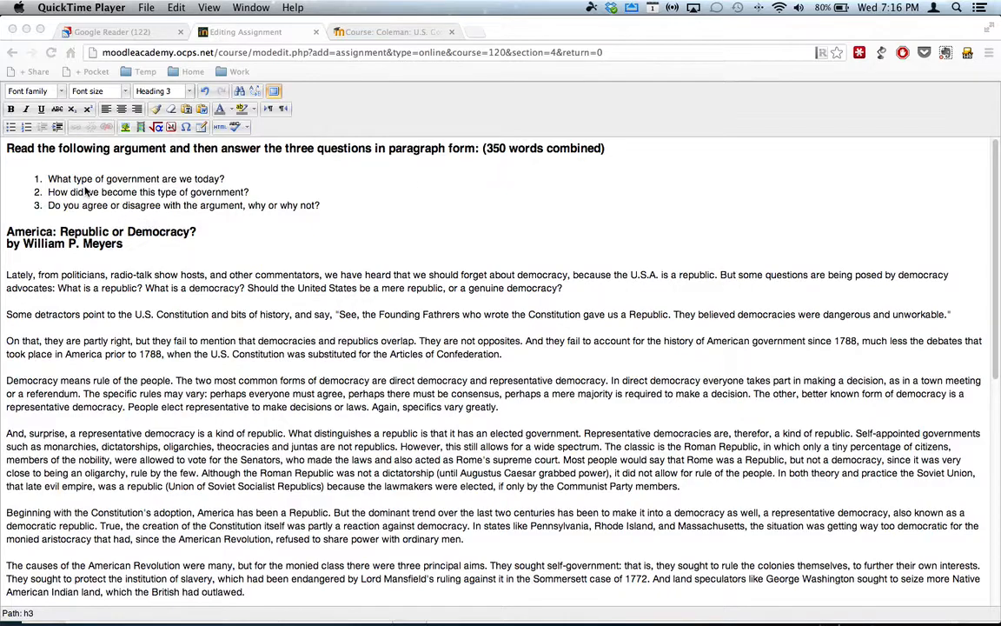
scroll(183, 294, "down", 2)
scroll(182, 294, "down", 10)
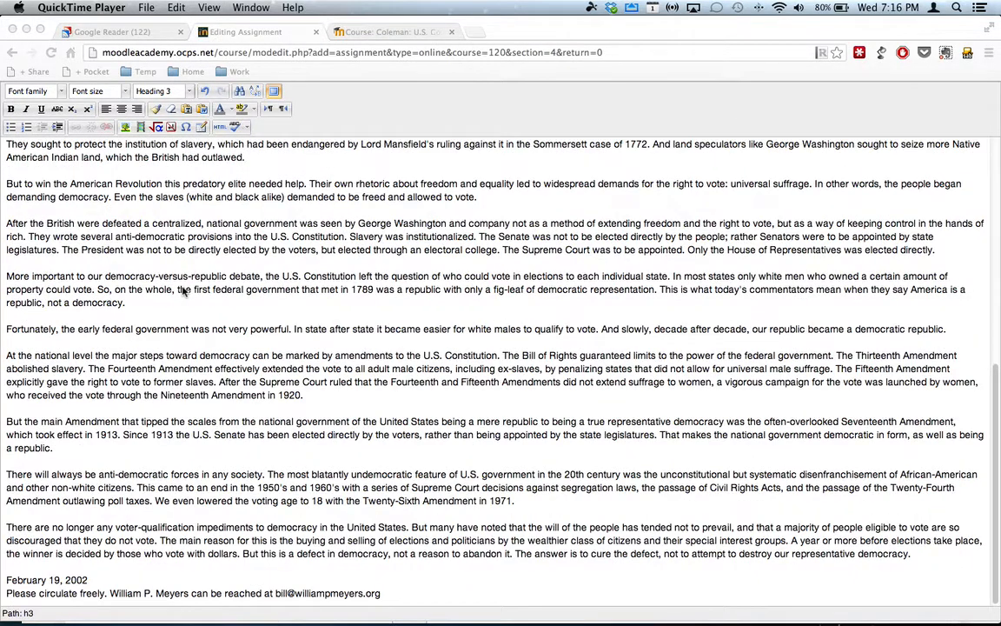
scroll(240, 299, "up", 10)
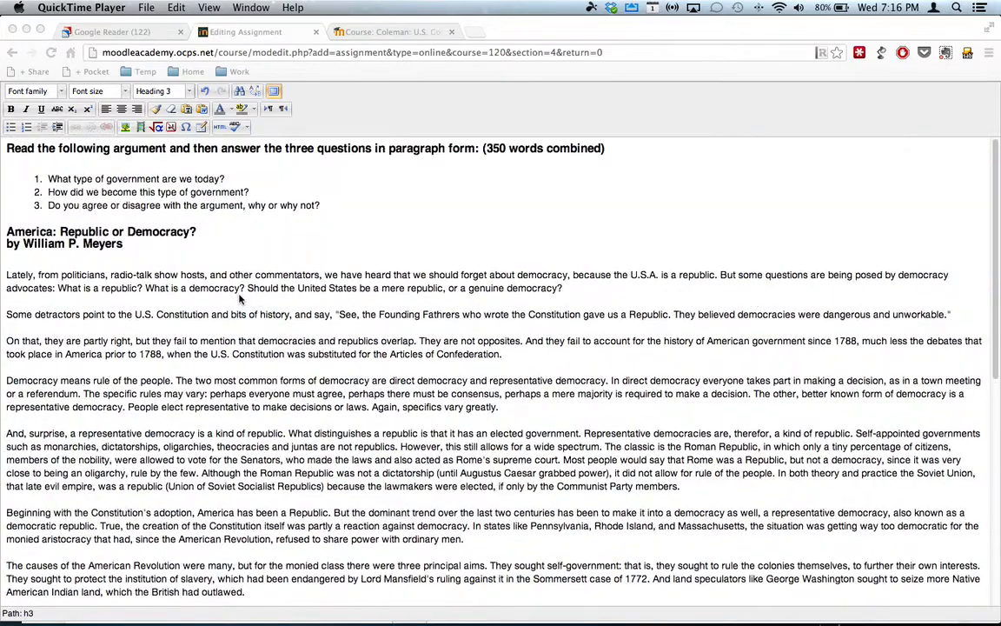
left_click(269, 93)
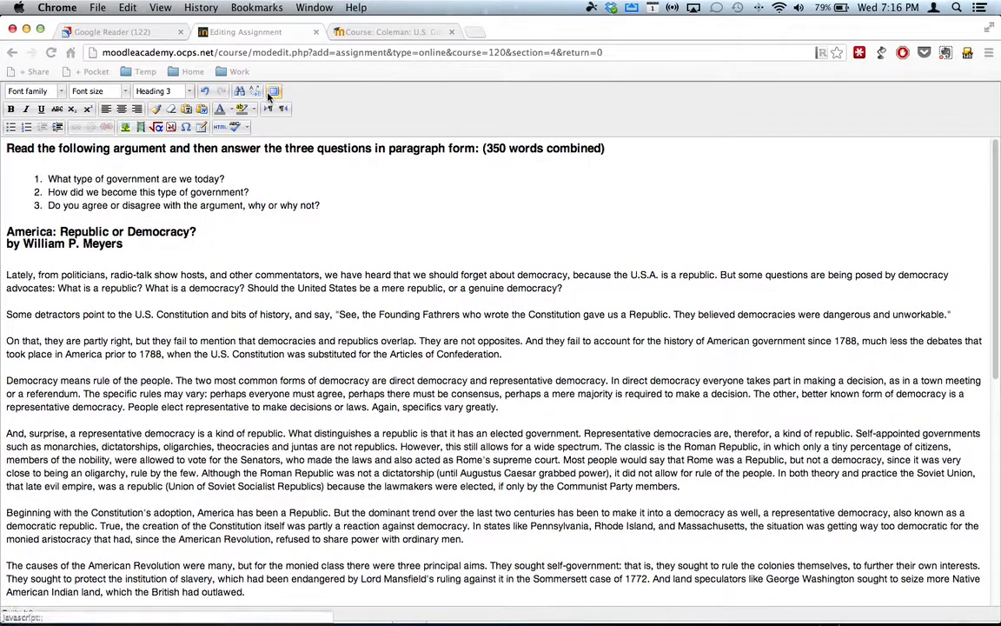
left_click(272, 91)
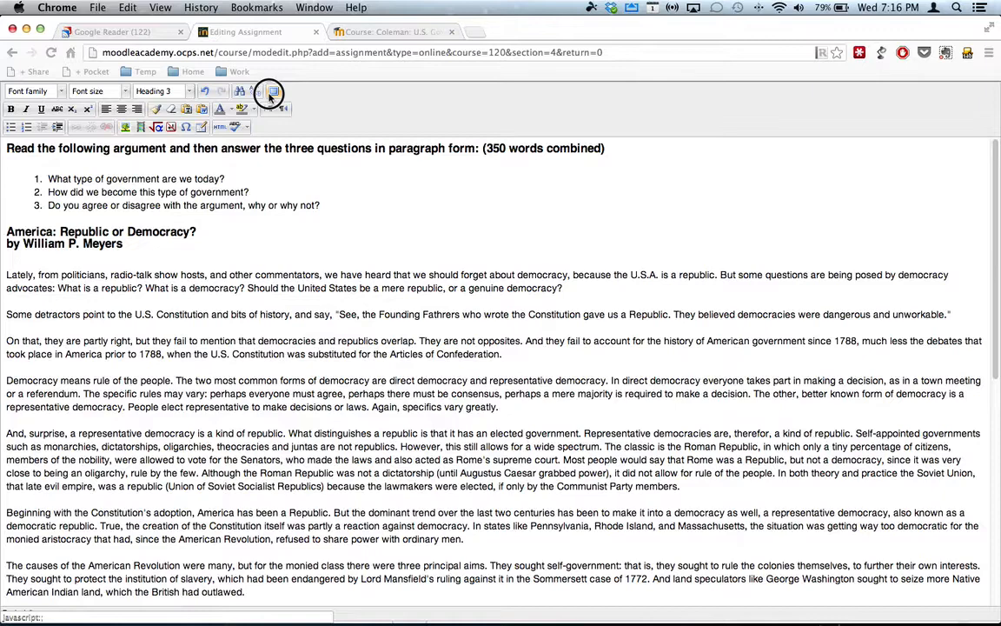
- Set the due date's time to 23:55 and set Prevent late submissions to Yes
scroll(627, 513, "down", 3)
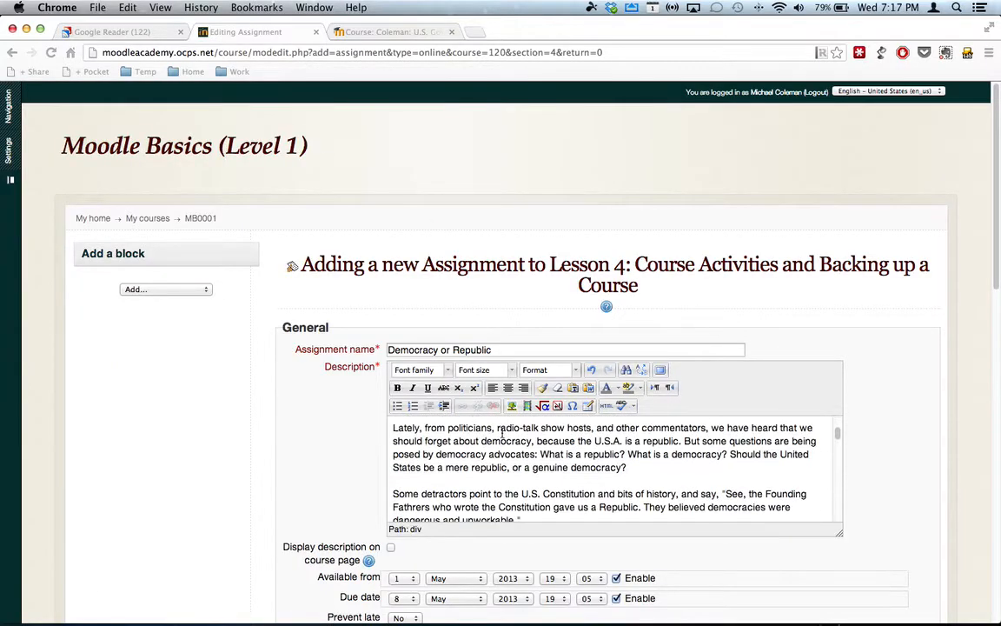
scroll(627, 513, "down", 4)
scroll(695, 577, "down", 8)
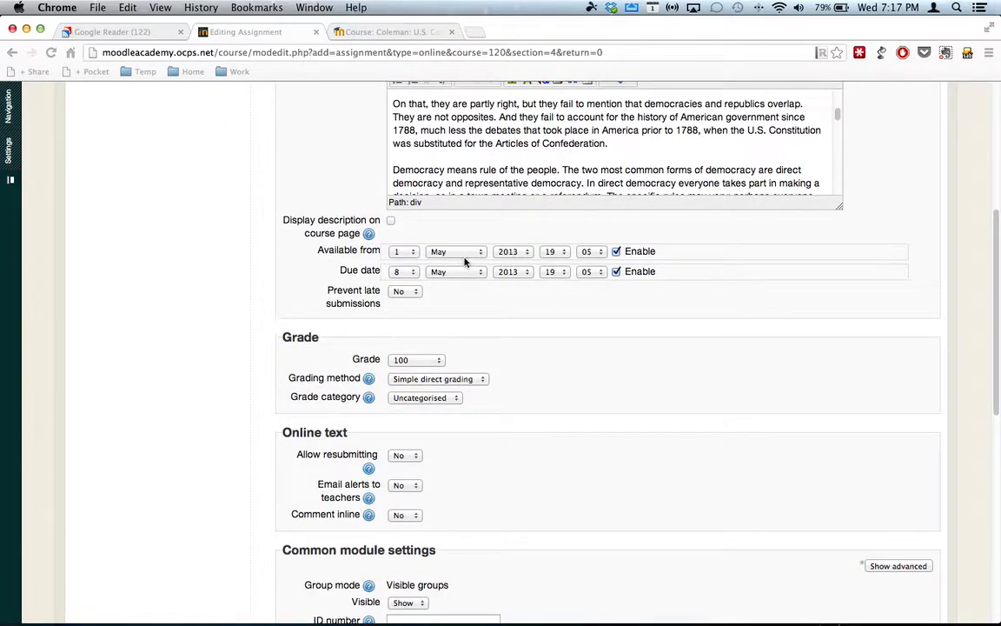
left_click(553, 271)
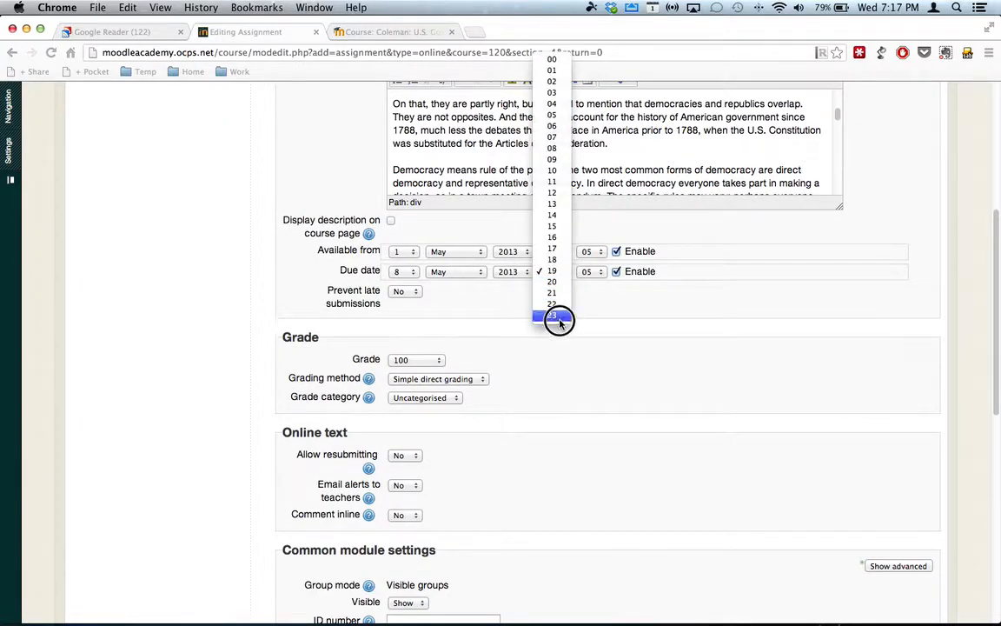
left_click(556, 314)
left_click(594, 272)
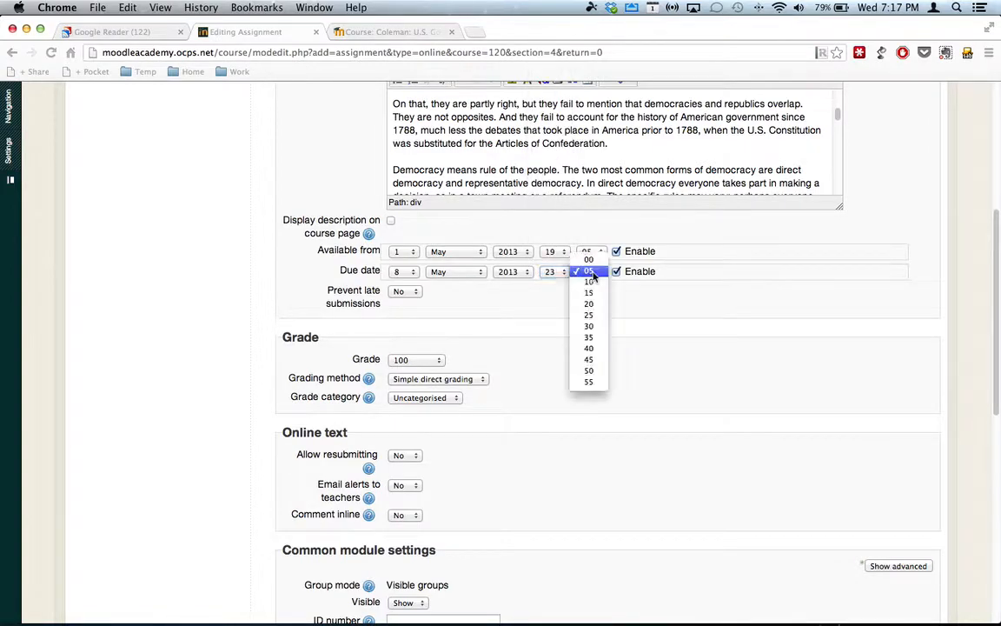
left_click(592, 382)
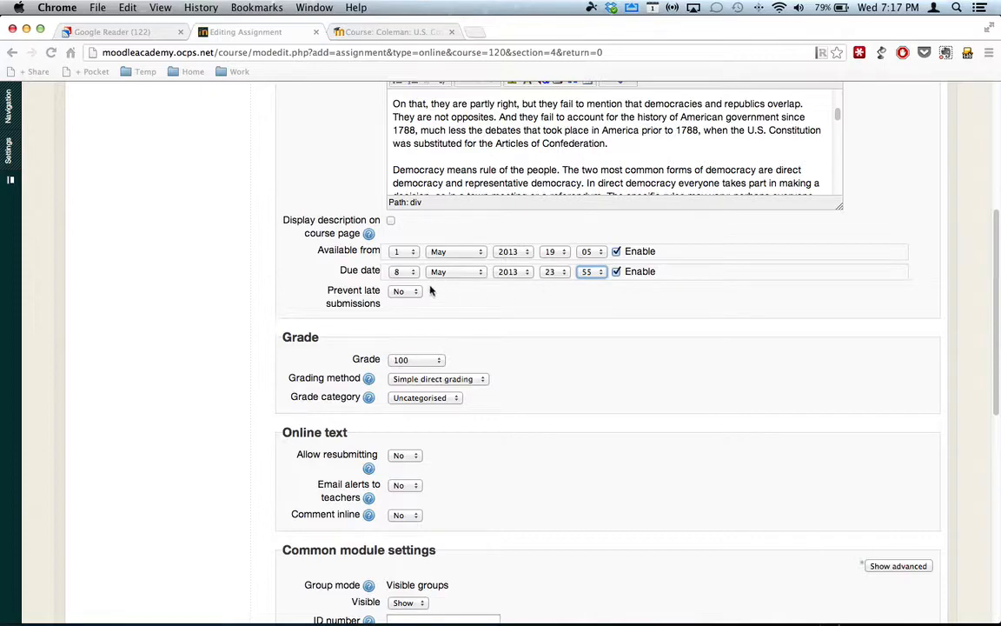
left_click(404, 293)
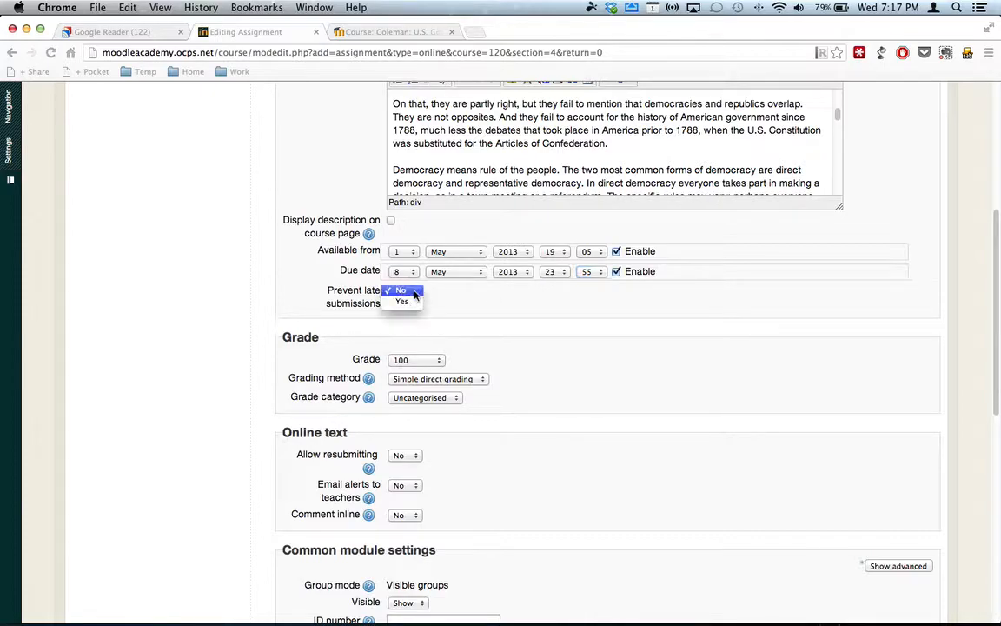
left_click(410, 303)
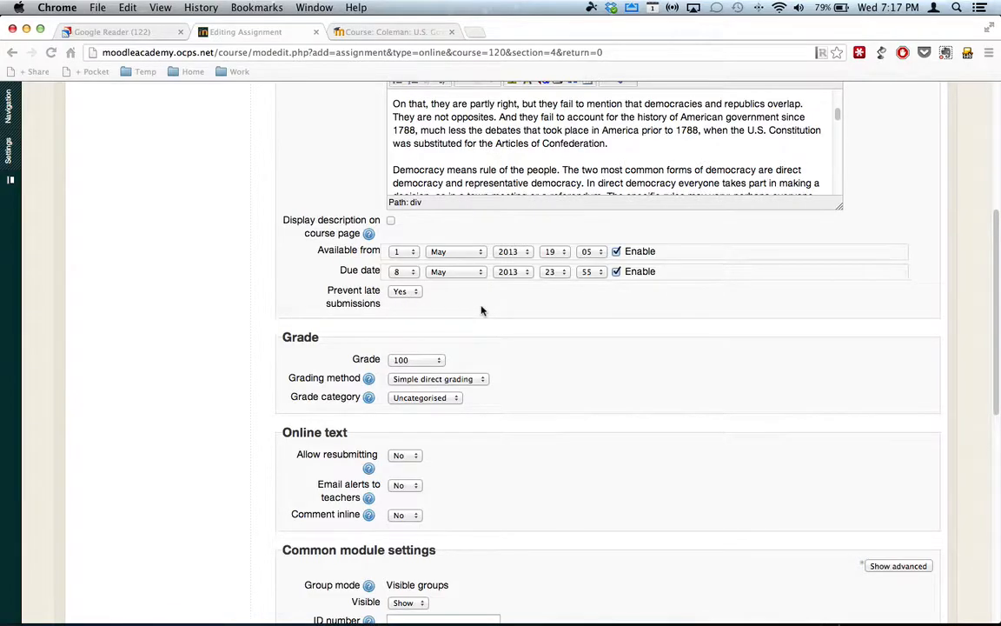
- Review the grade and online text settings, including the choices for Allow resubmitting
scroll(482, 310, "down", 1)
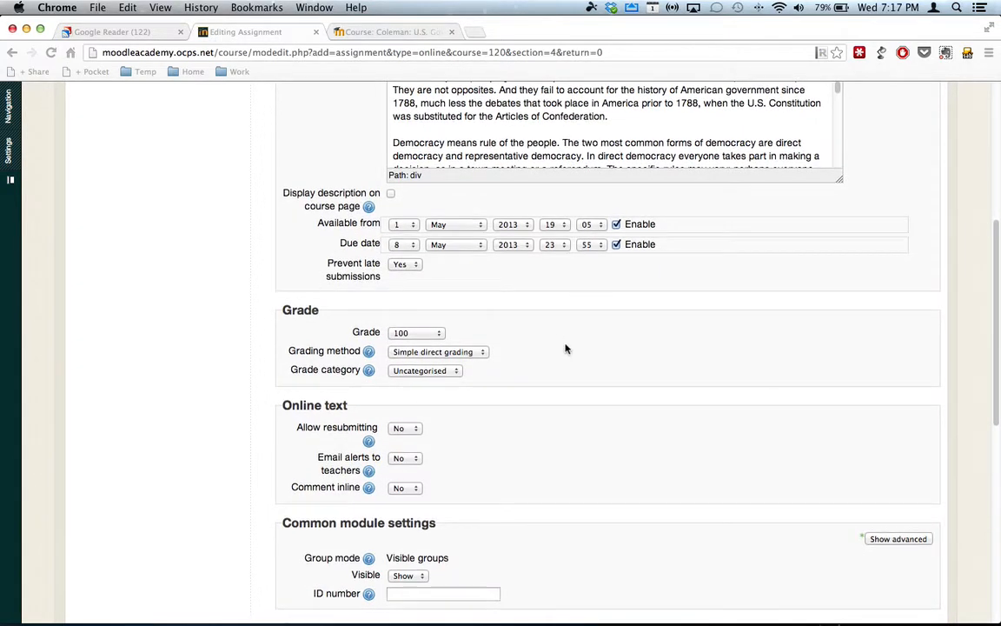
scroll(566, 348, "down", 1)
scroll(566, 349, "down", 3)
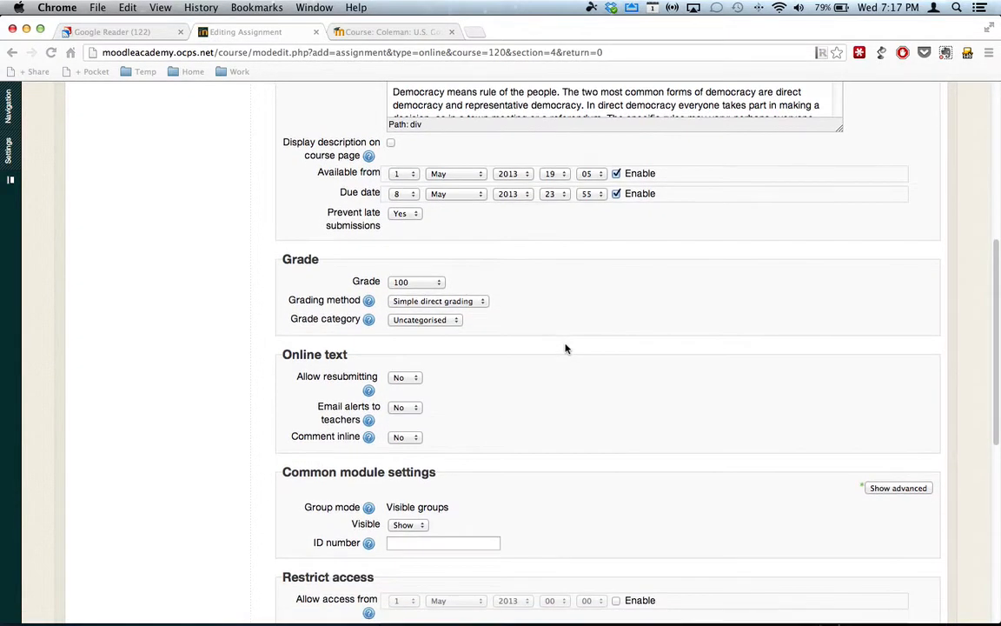
scroll(505, 369, "down", 4)
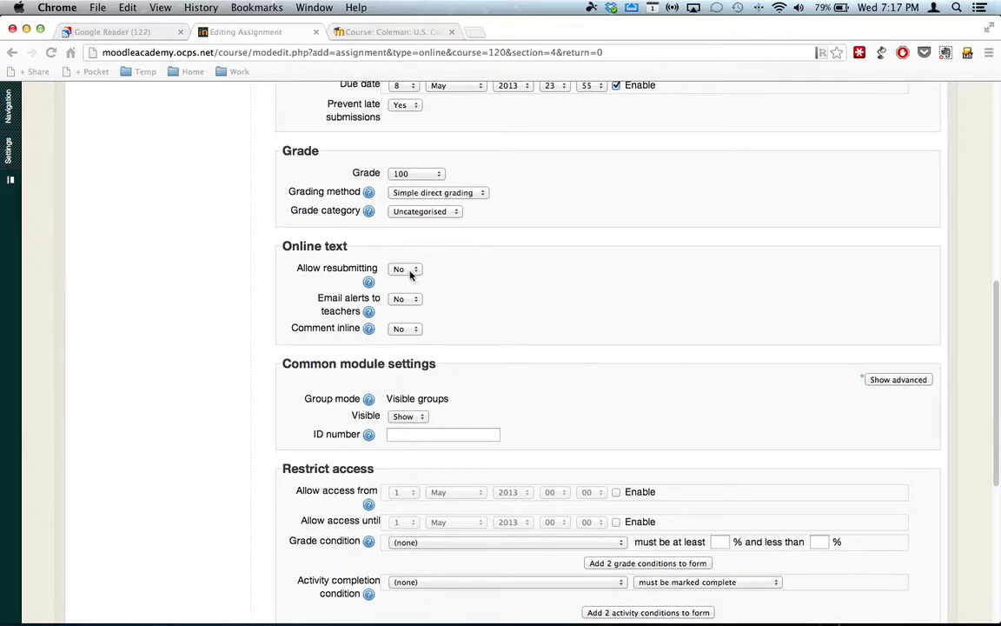
left_click(408, 269)
left_click(500, 295)
- Set completion tracking to "Show activity as complete when conditions are met" and require students to view the activity
scroll(499, 299, "down", 2)
scroll(499, 300, "down", 6)
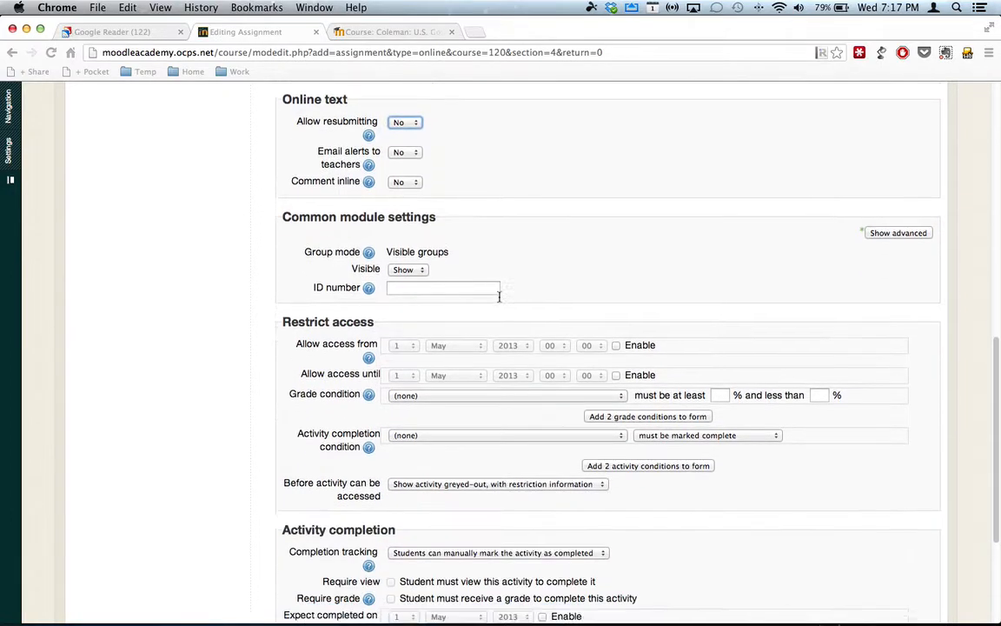
scroll(500, 301, "down", 1)
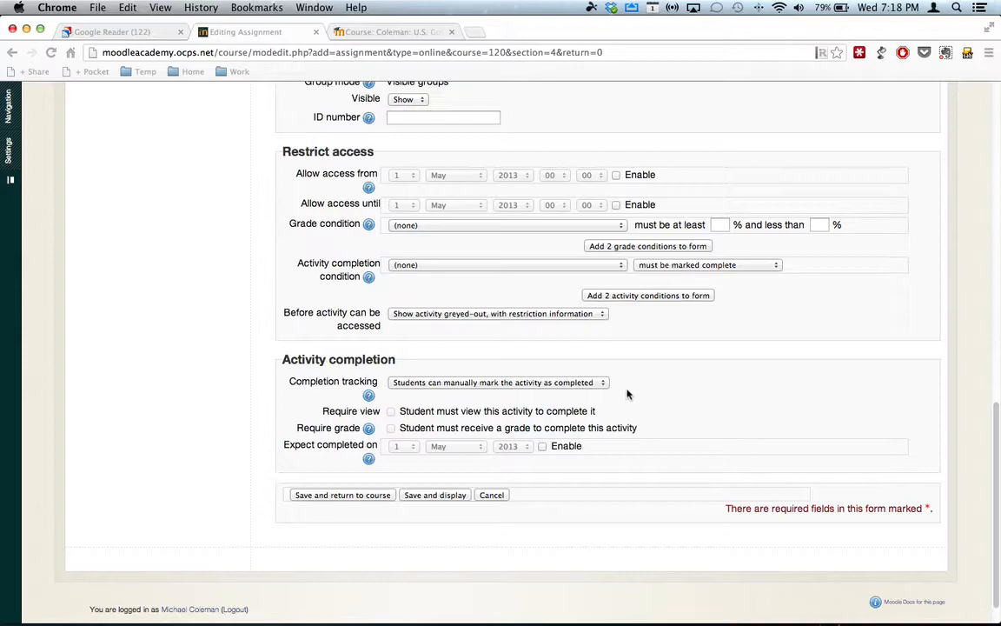
left_click(603, 385)
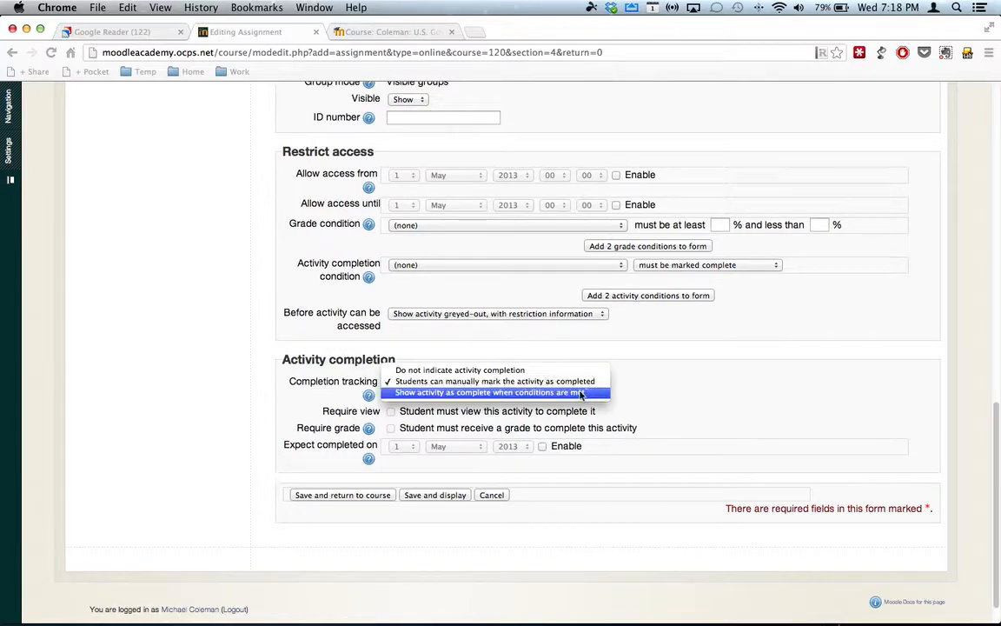
left_click(570, 393)
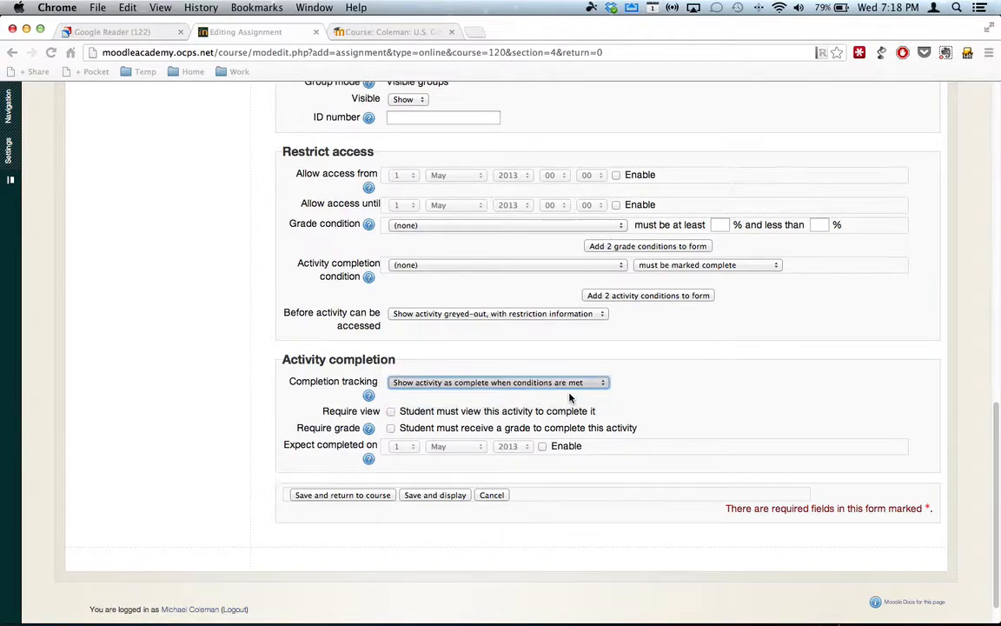
left_click(391, 411)
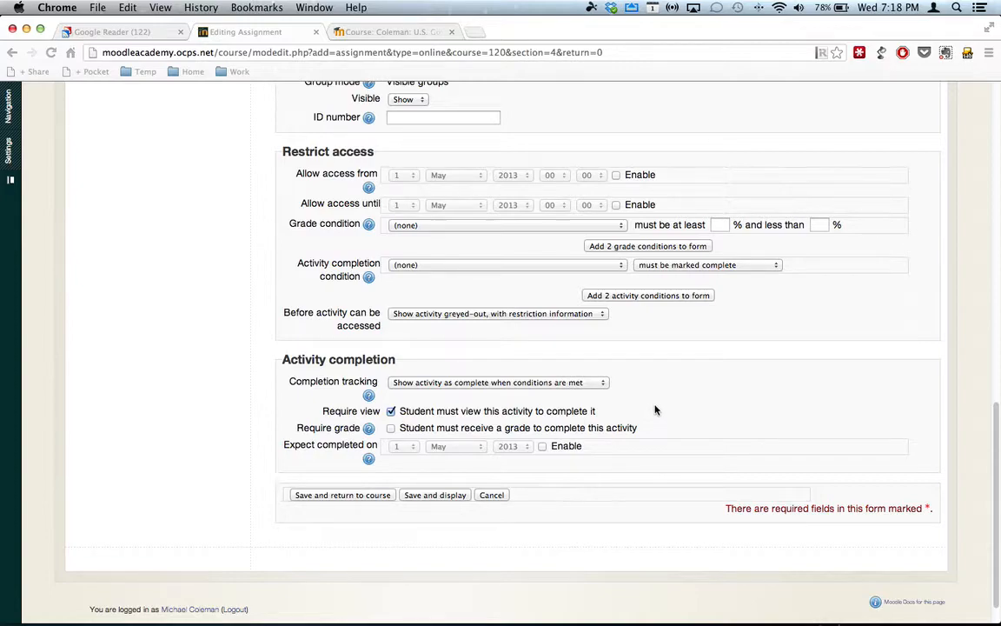
- Save the new assignment and display its page to check how the description is laid out
scroll(655, 410, "down", 1)
left_click(427, 493)
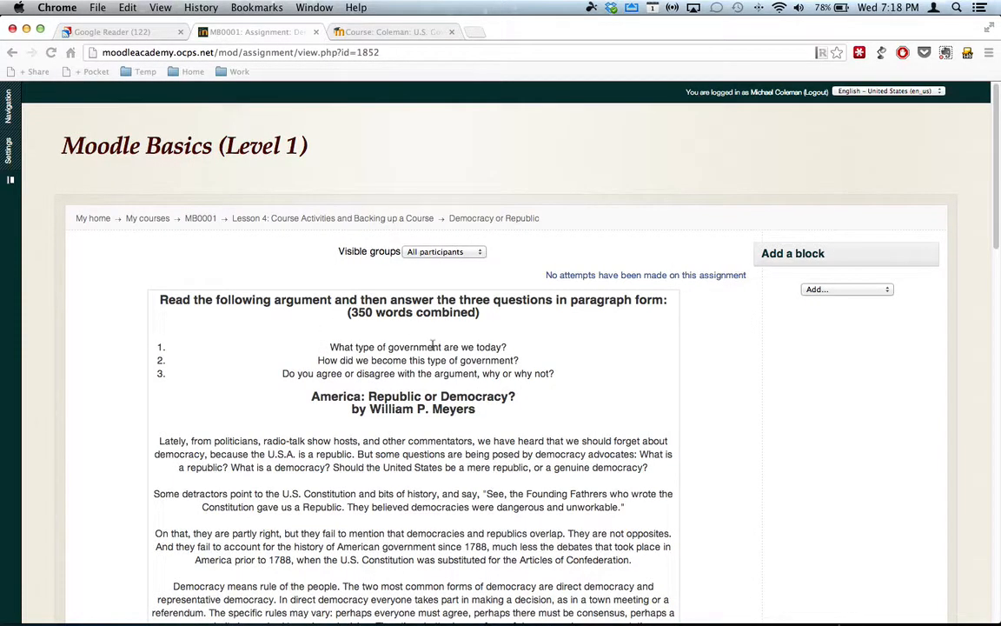
scroll(327, 401, "down", 1)
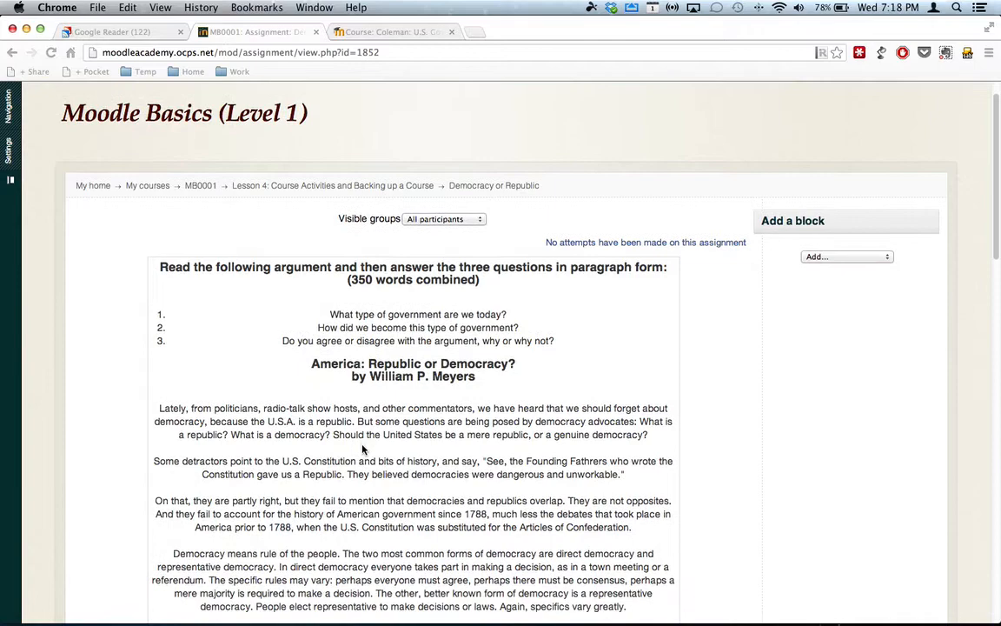
scroll(364, 450, "down", 1)
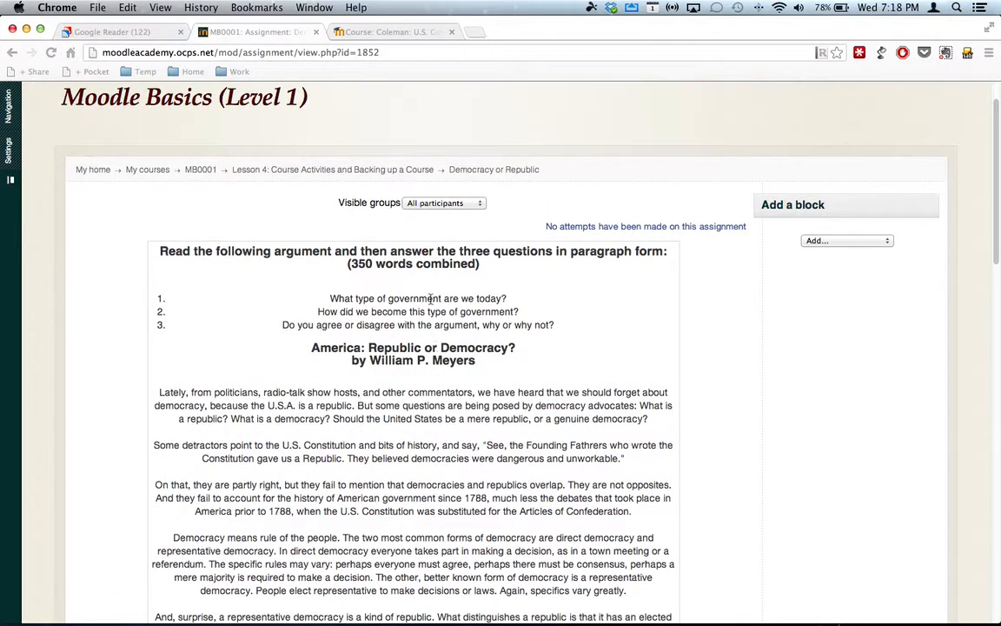
scroll(427, 391, "down", 2)
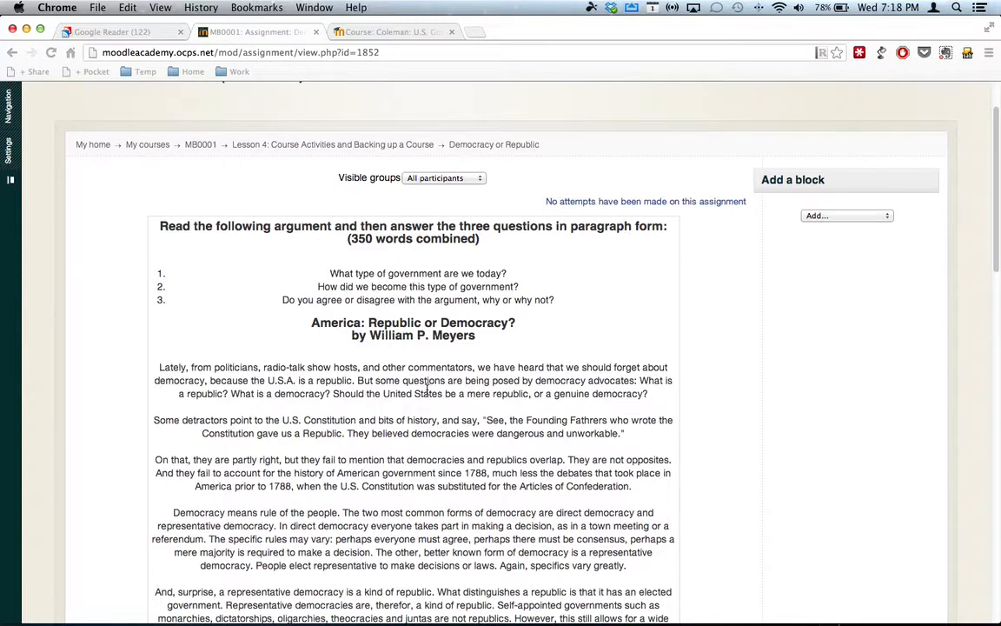
- Edit the assignment's settings to left-align the entire description, and save and display the assignment
mouse_move(10, 149)
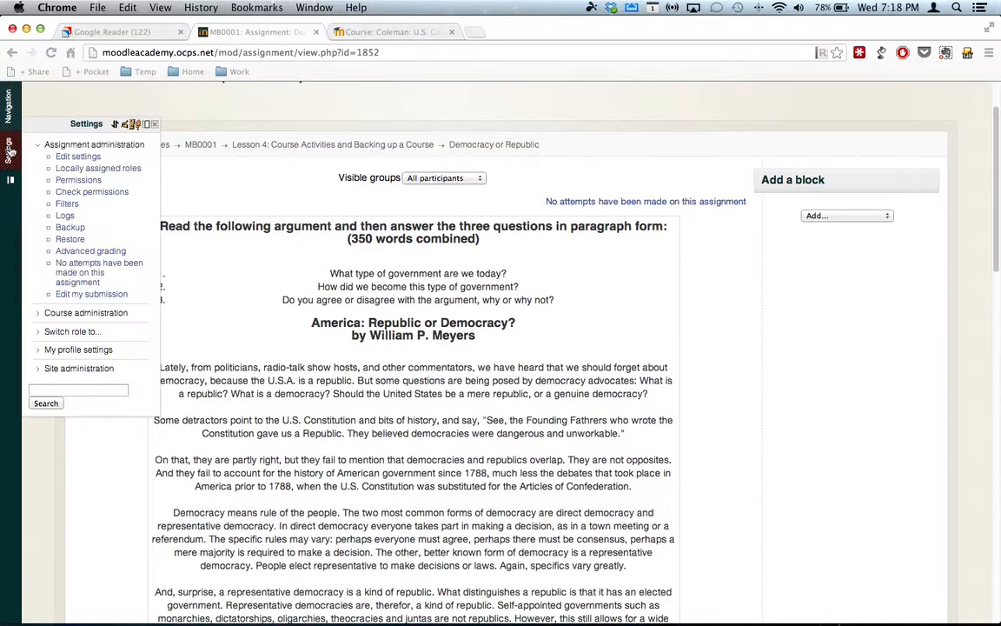
left_click(79, 157)
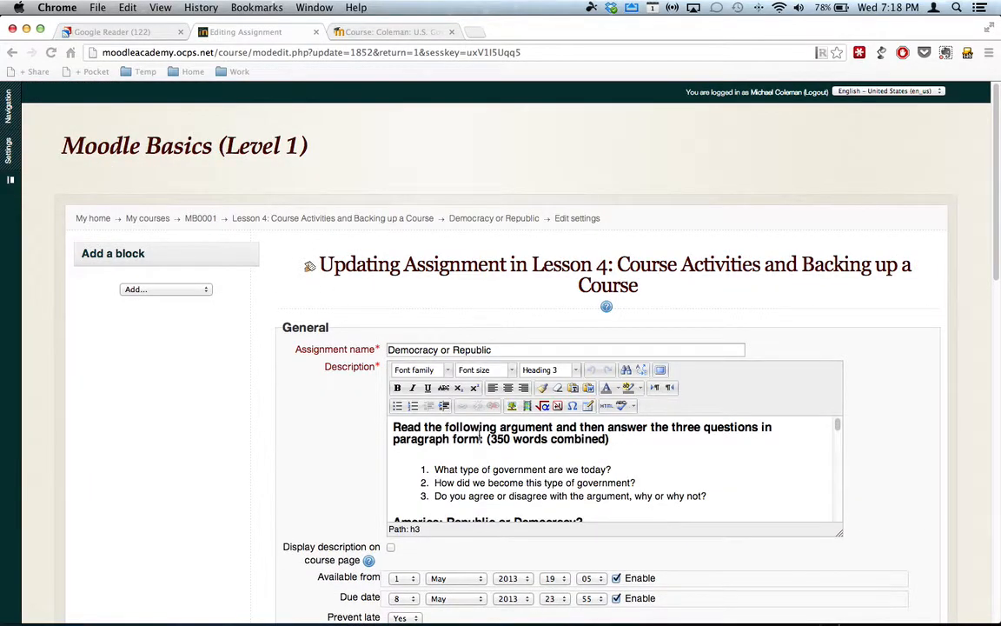
key("super+a")
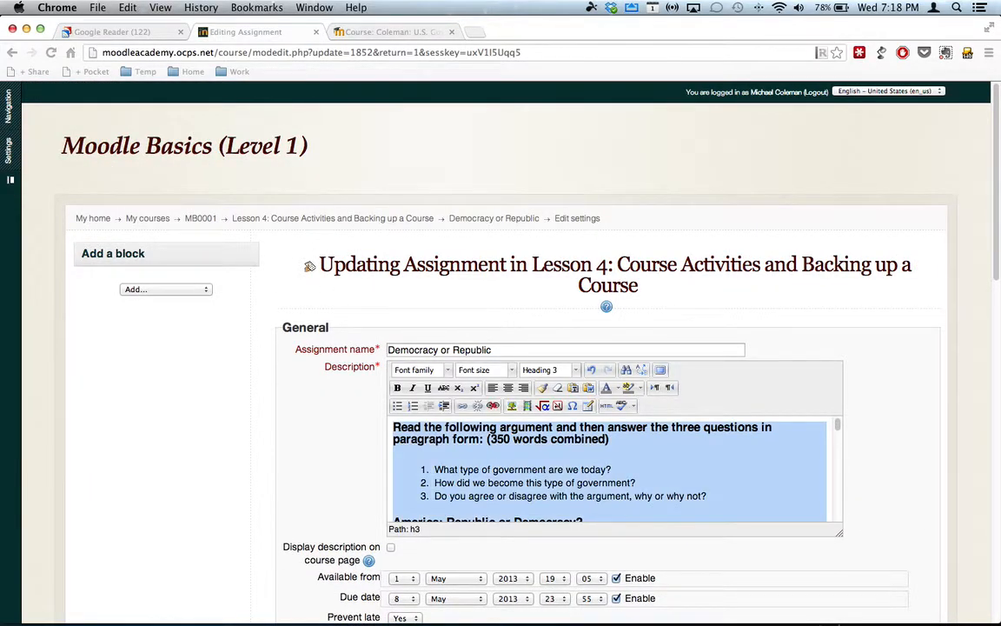
left_click(492, 390)
left_click(493, 390)
scroll(463, 470, "down", 5)
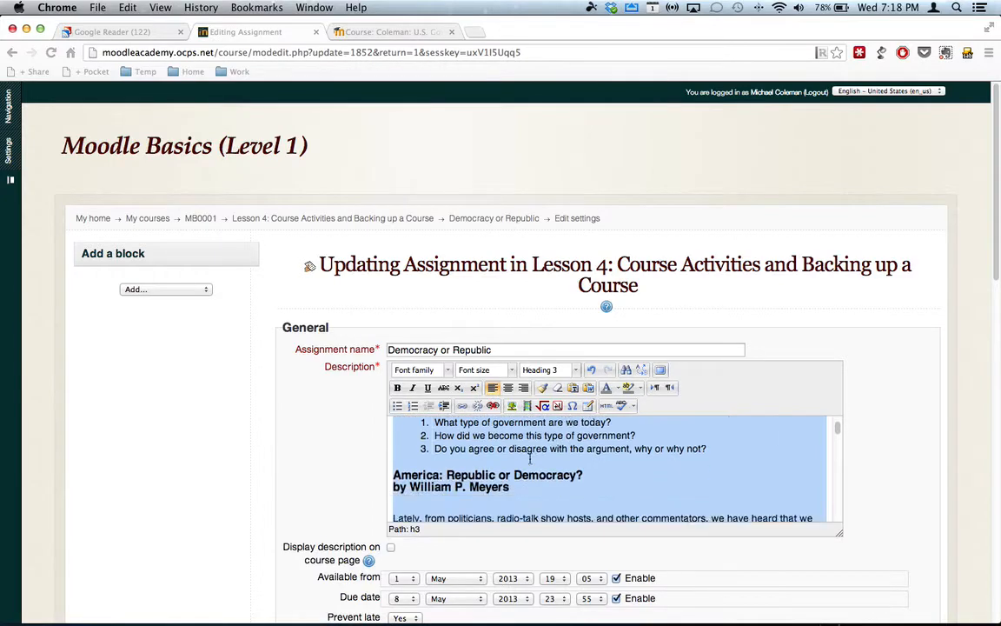
scroll(365, 521, "down", 15)
left_click(434, 463)
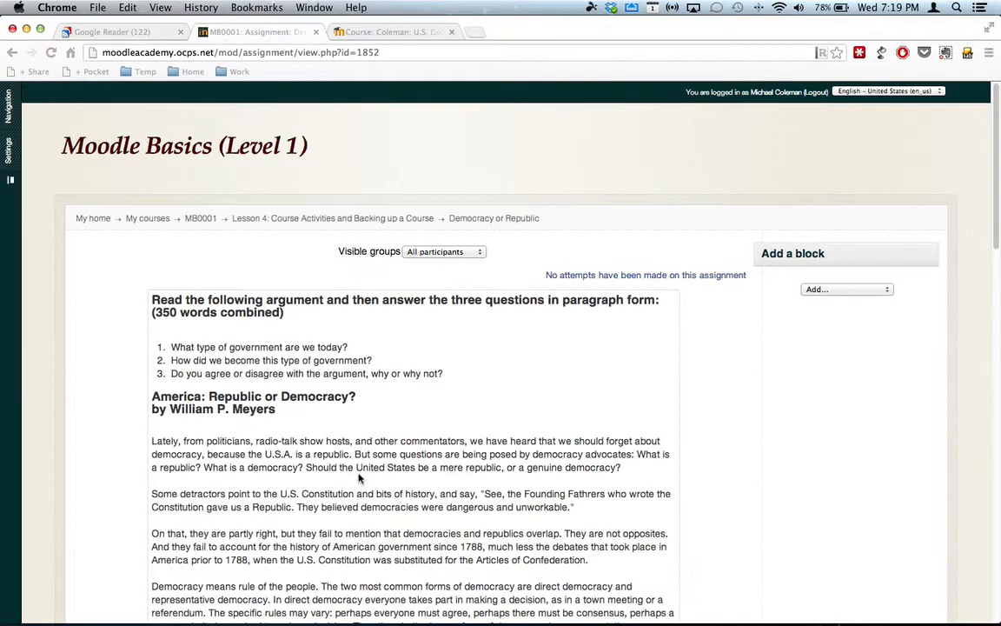
- Add a submission to the assignment with the text "Answer" and save it
scroll(358, 476, "down", 10)
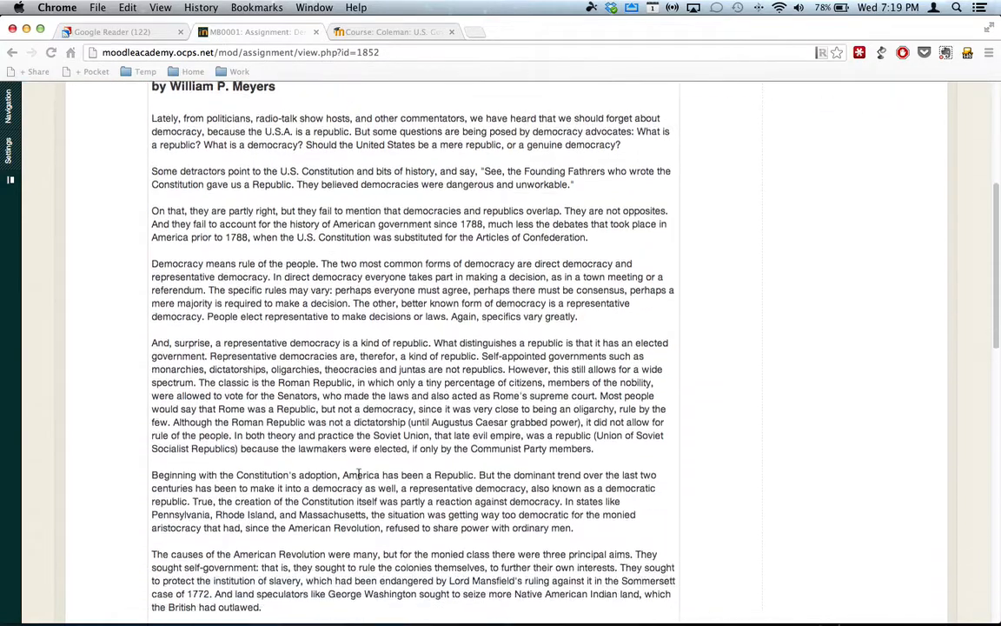
scroll(358, 476, "down", 12)
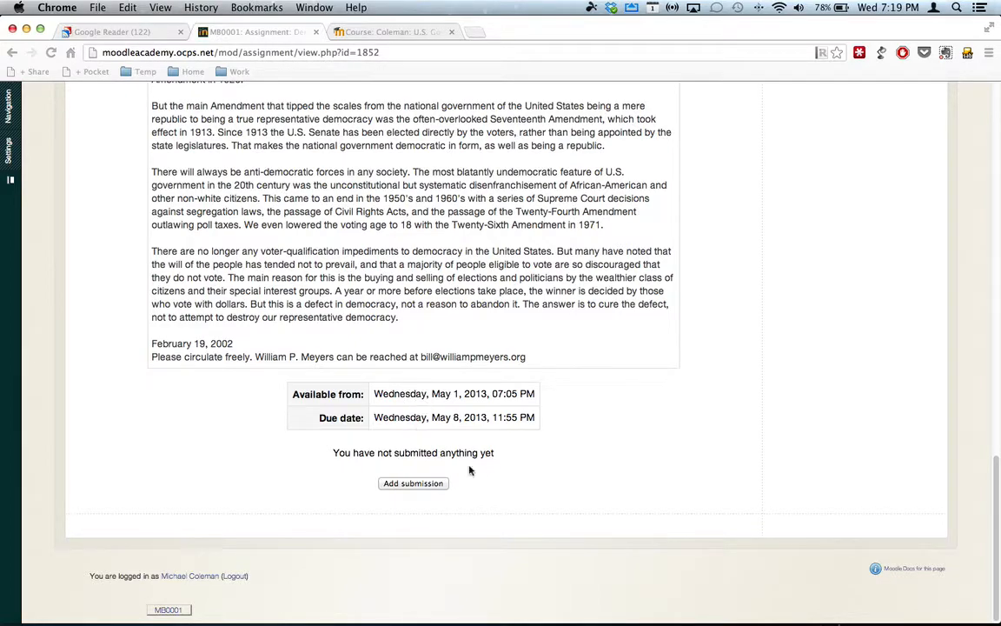
left_click(416, 485)
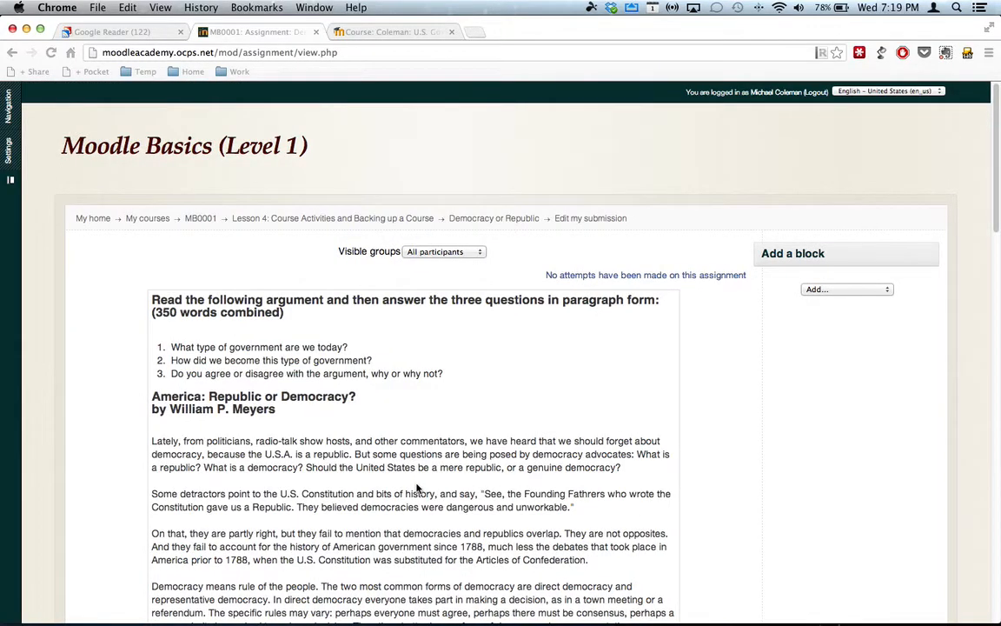
scroll(416, 489, "down", 20)
left_click(357, 365)
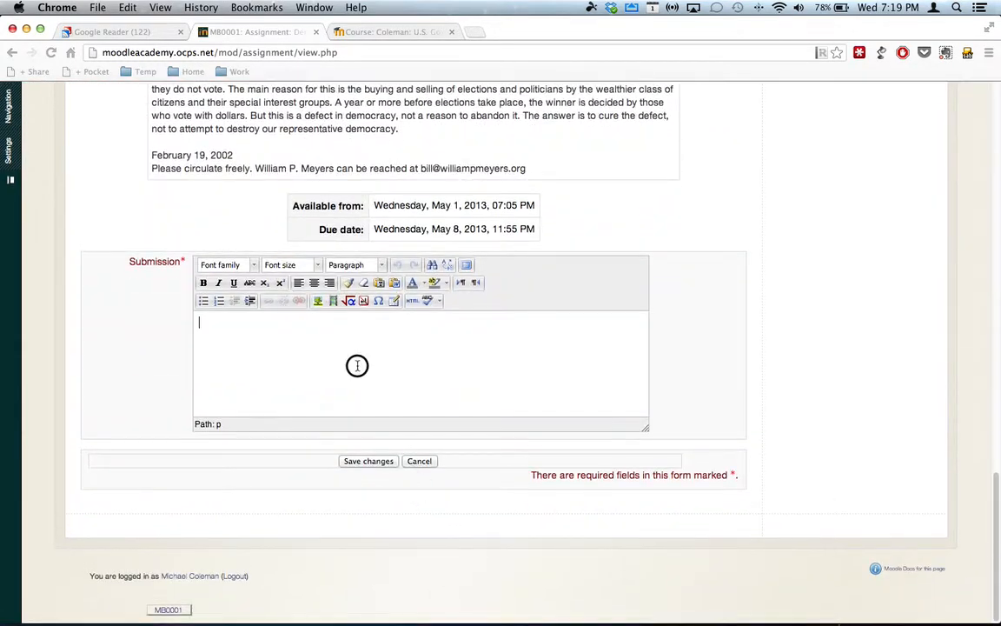
type("Answer")
left_click(387, 461)
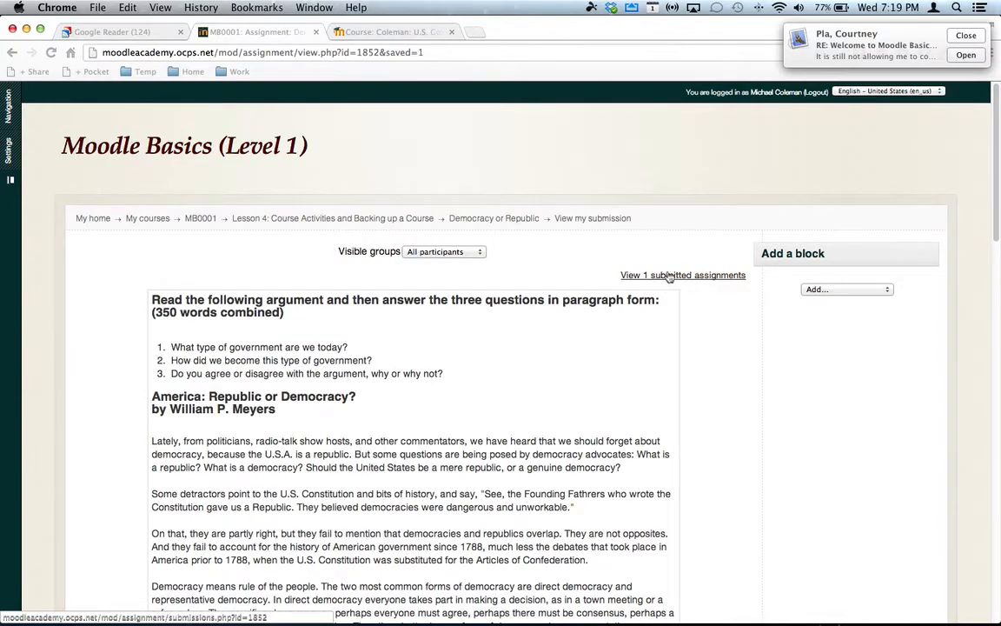
- Review the Visible groups choices on the assignment page without changing the selected group
left_click(482, 252)
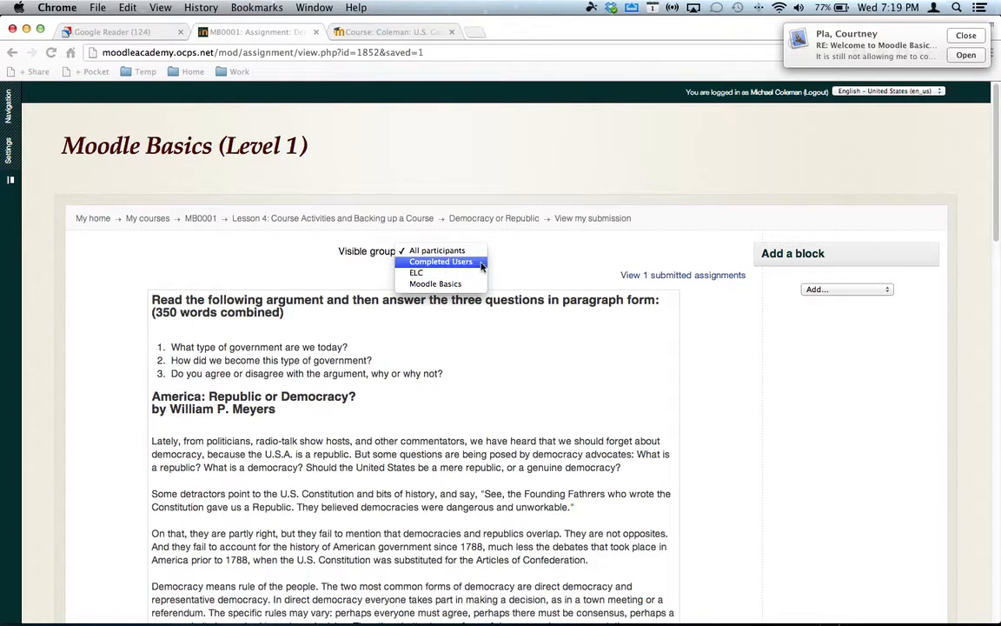
left_click(535, 261)
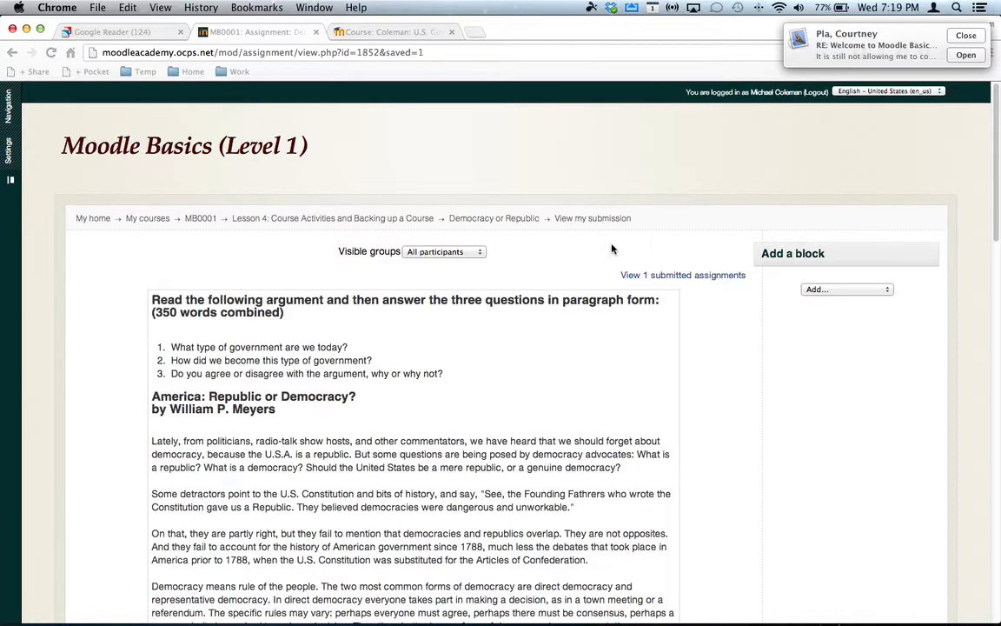
left_click(476, 252)
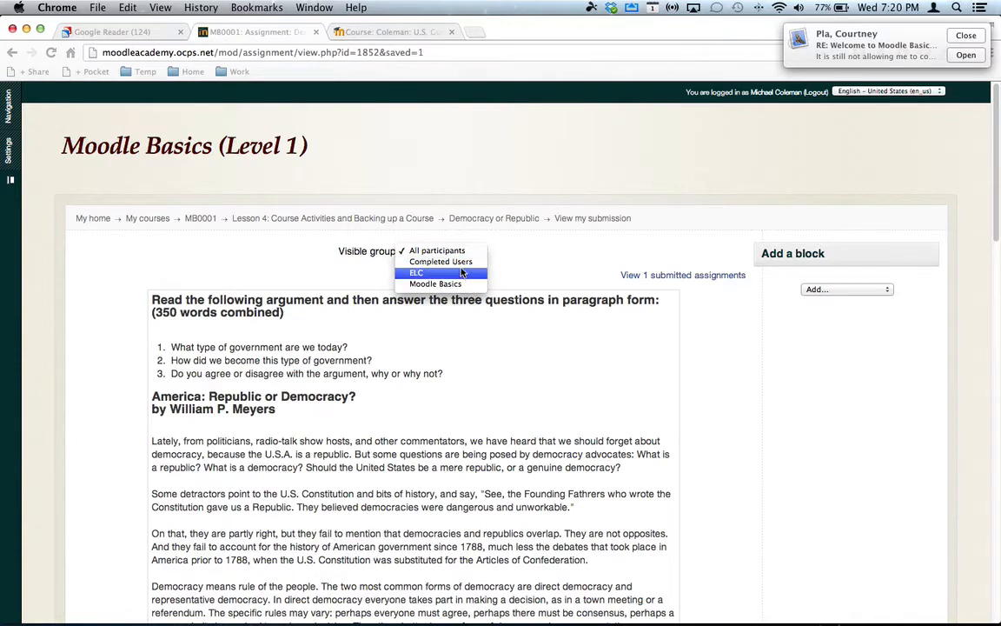
left_click(566, 256)
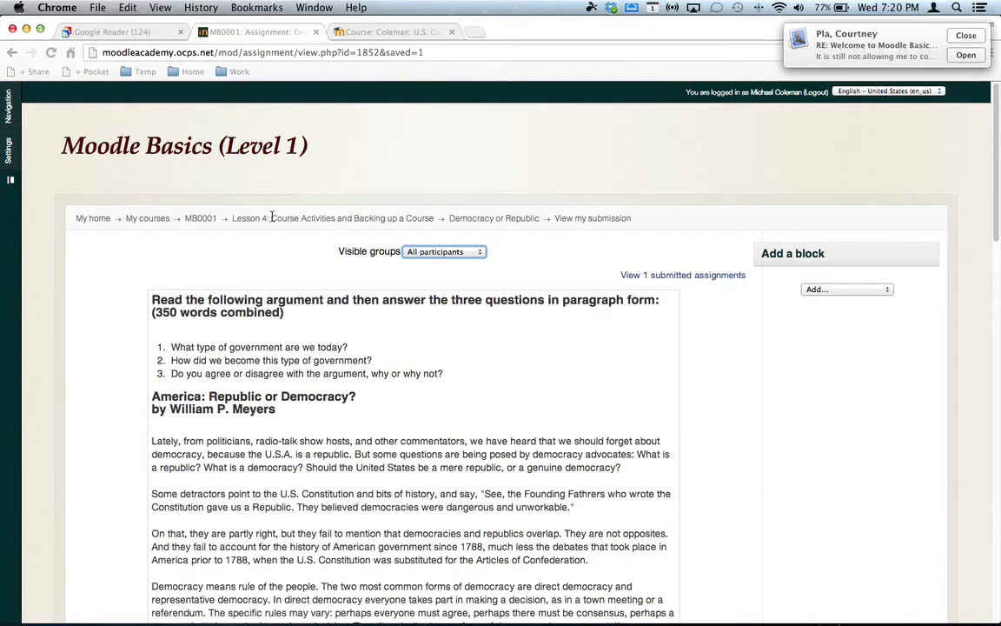
- Return to the MB0001 course page and go down its topic outline
left_click(206, 222)
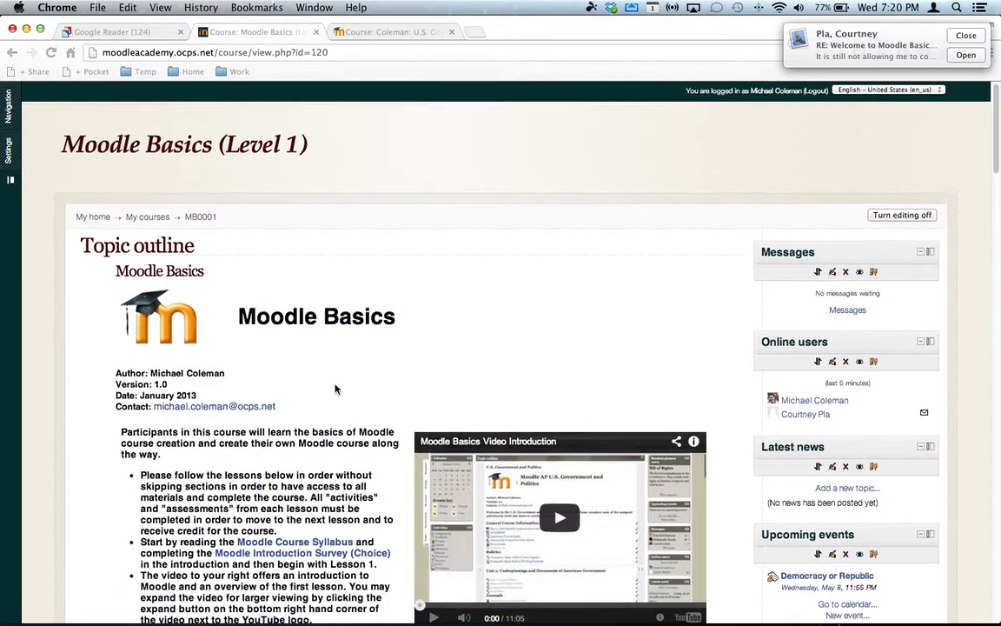
scroll(336, 389, "down", 1)
scroll(336, 390, "down", 1)
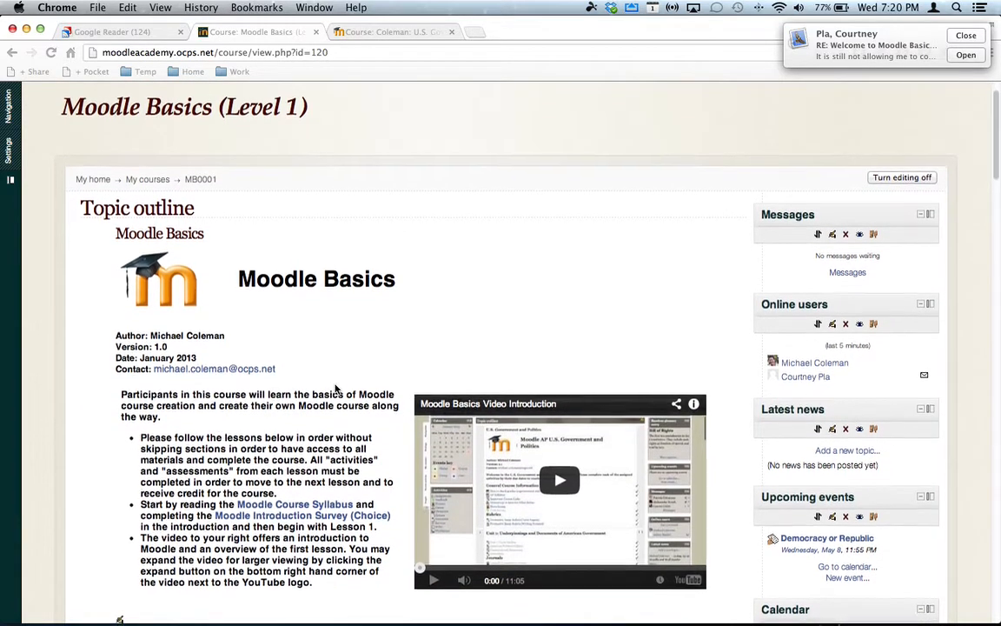